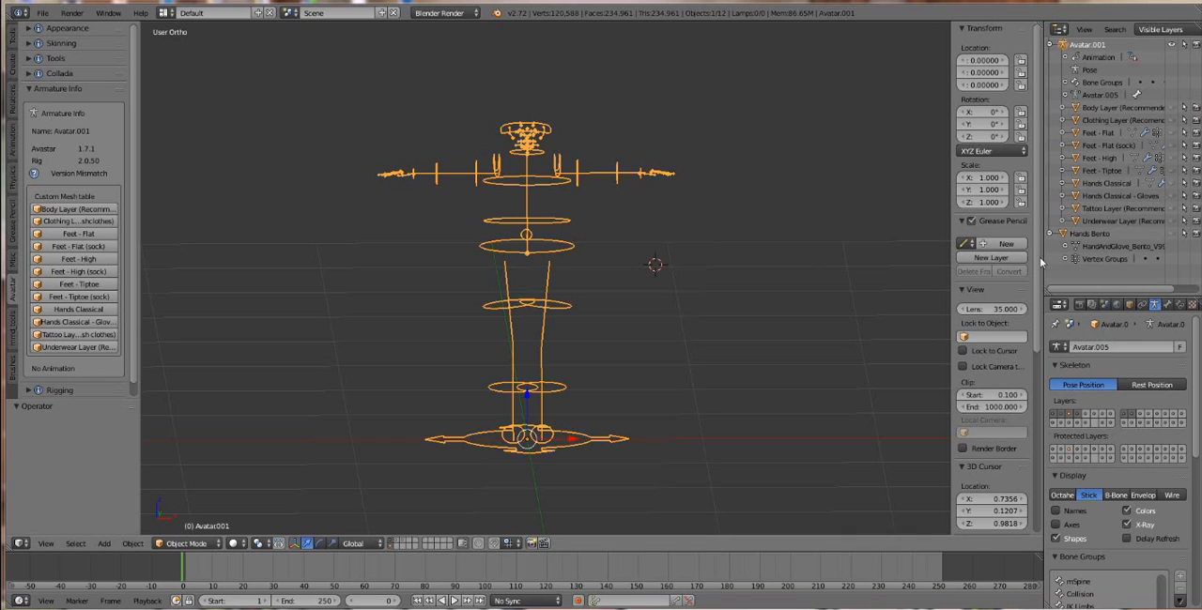
Step: Start the Screencast Keys display and set its mouse display to Text
left_click_drag(1035, 263, 1040, 452)
scroll(994, 479, "down", 3)
left_click(994, 475)
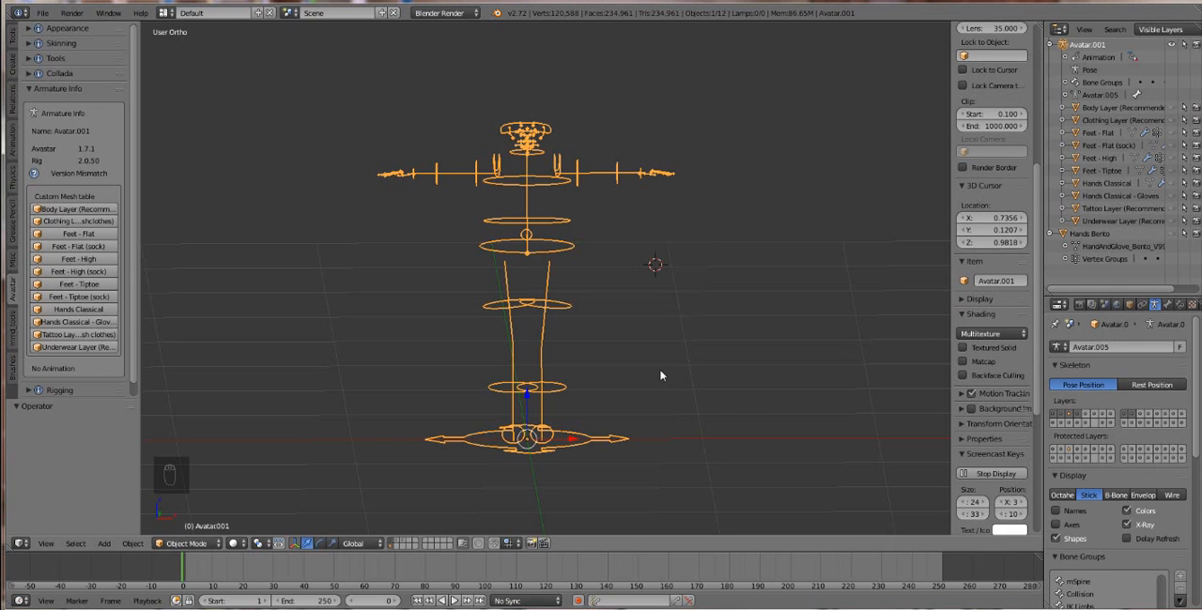
scroll(1053, 481, "down", 1)
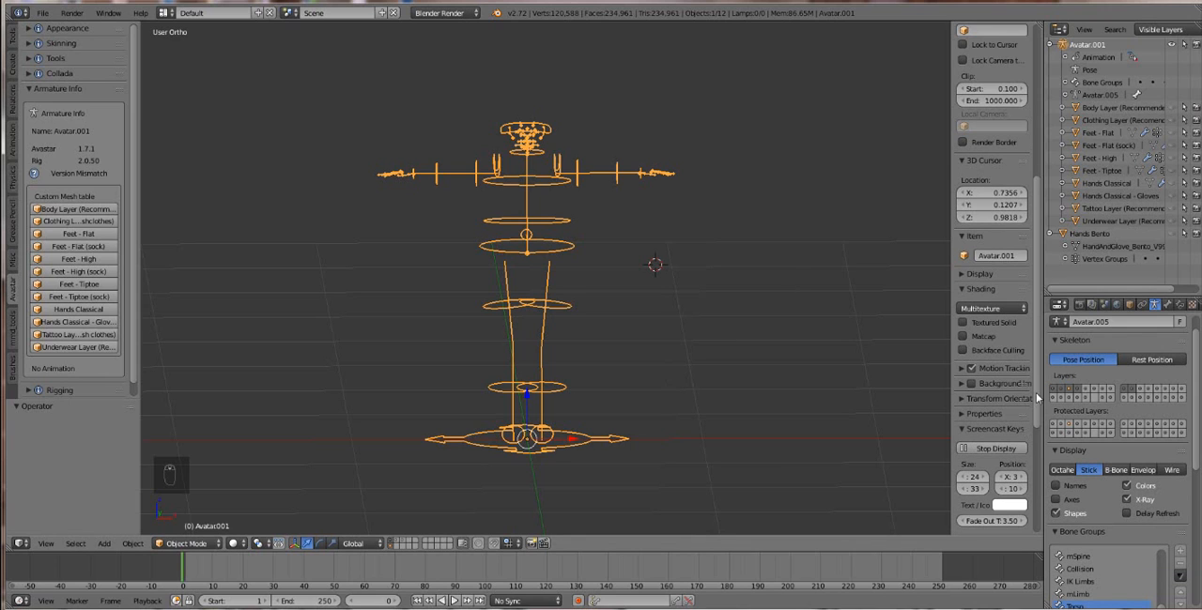
scroll(1019, 413, "down", 5)
left_click(1009, 356)
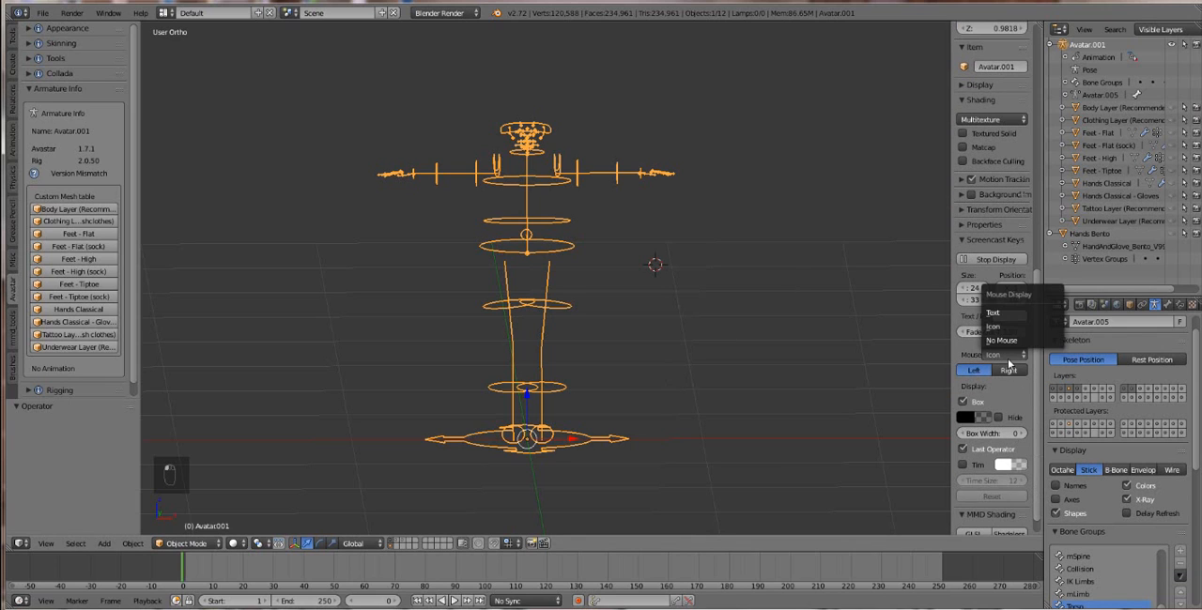
left_click(1012, 322)
right_click(786, 311)
left_click(785, 311)
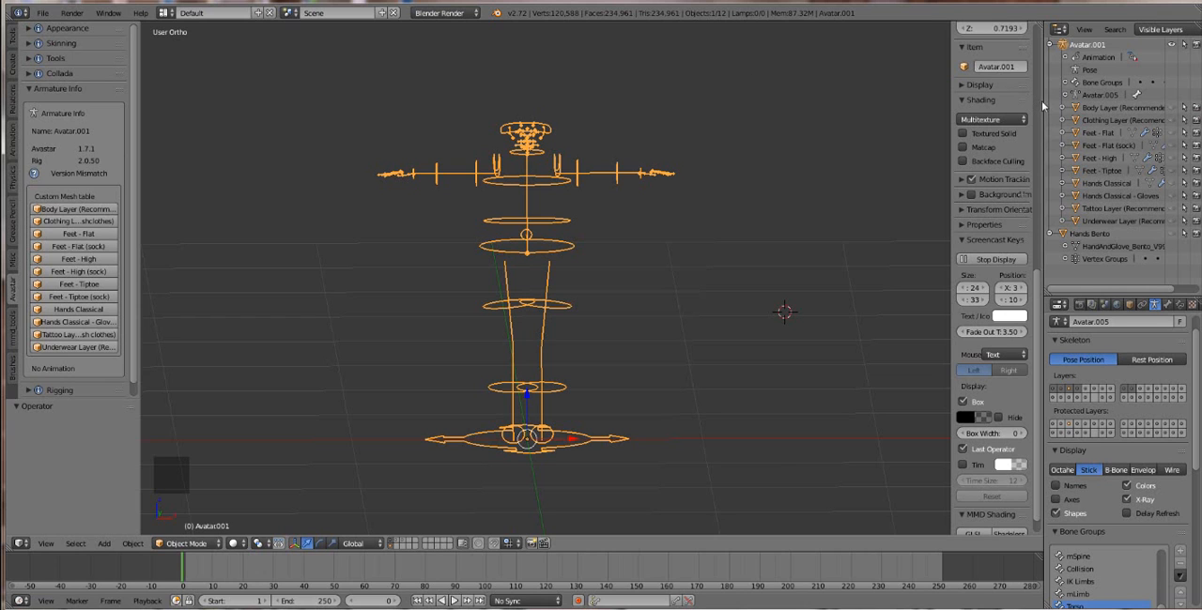
Step: Widen the Outliner area and check its editor type list without changing the editor
left_click_drag(1041, 101, 958, 101)
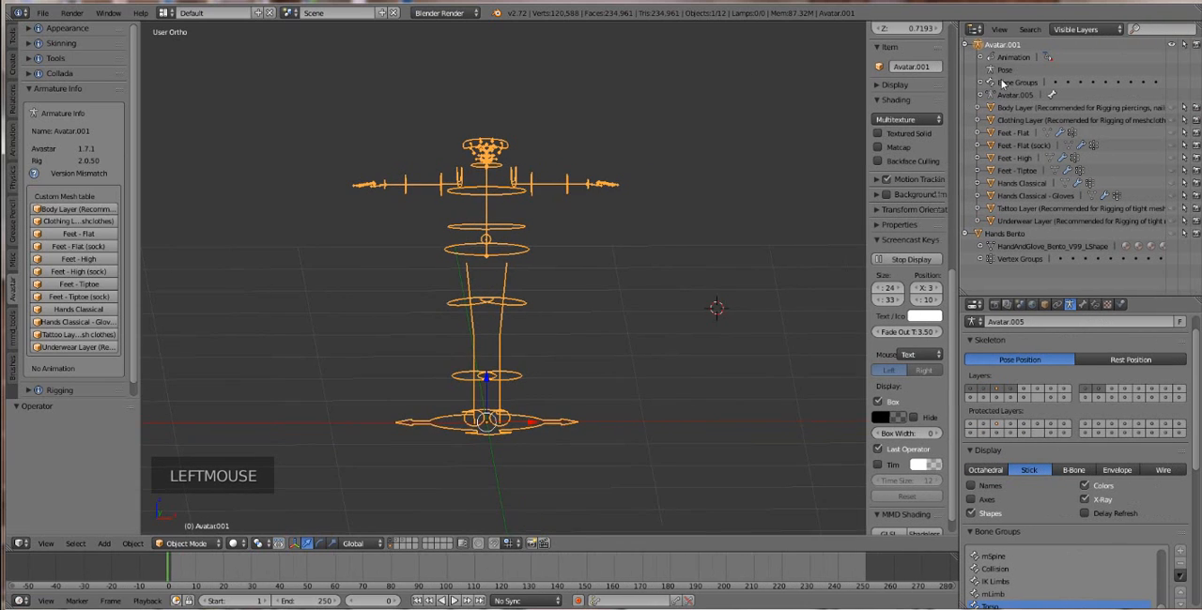
left_click(973, 30)
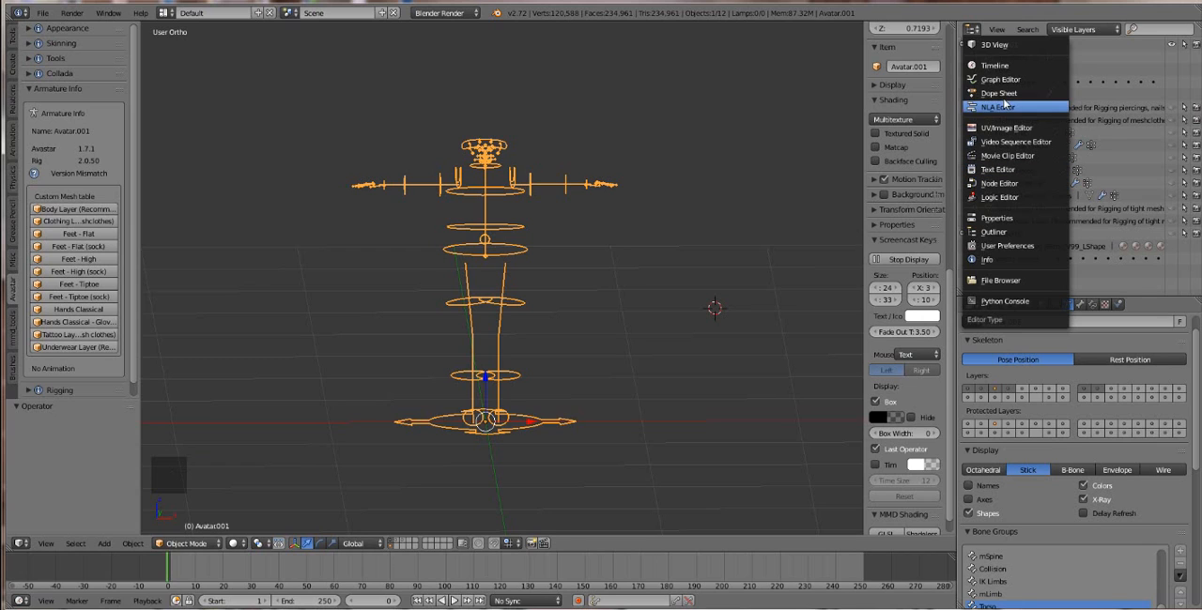
left_click(1144, 218)
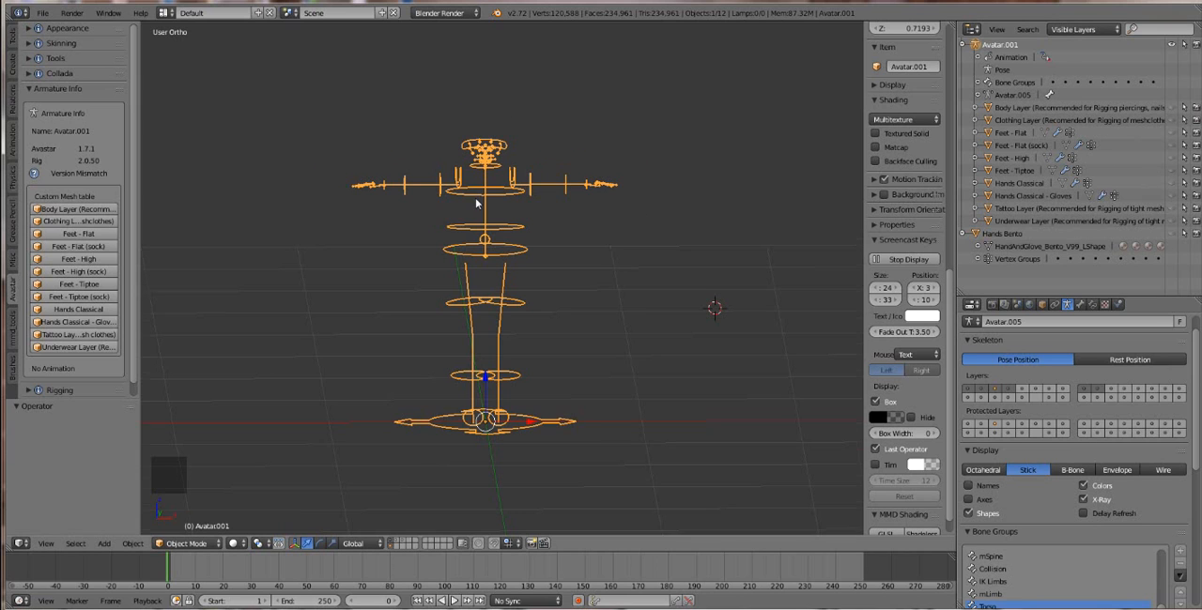
Step: Show the Clothing Layer mesh on the avatar in the viewport and hide it again
scroll(550, 229, "up", 4)
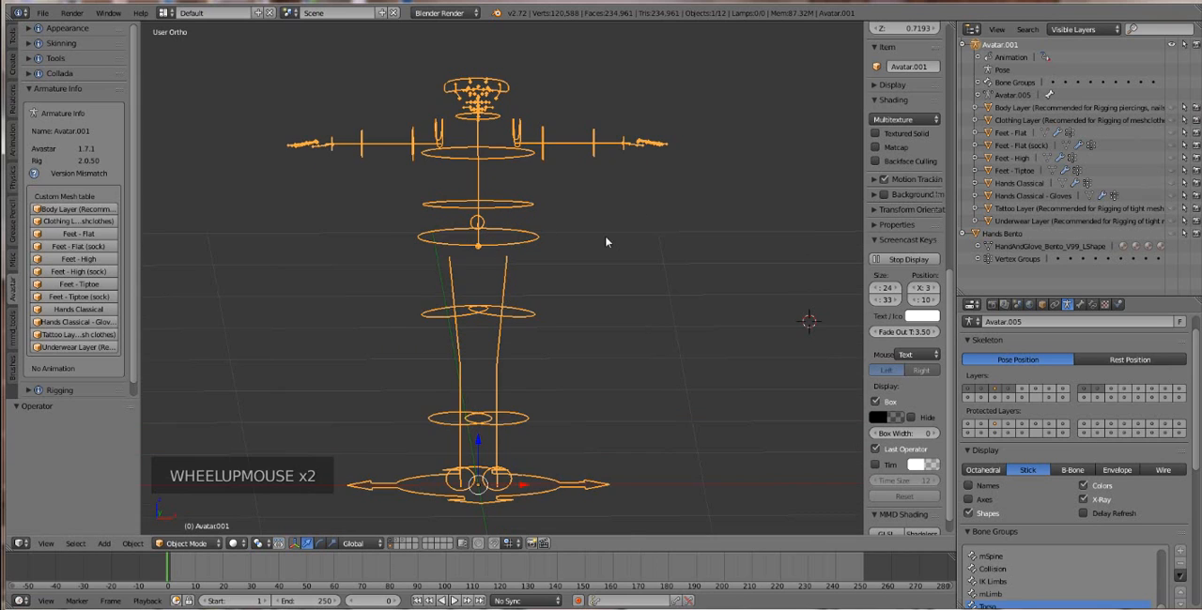
left_click(1172, 121)
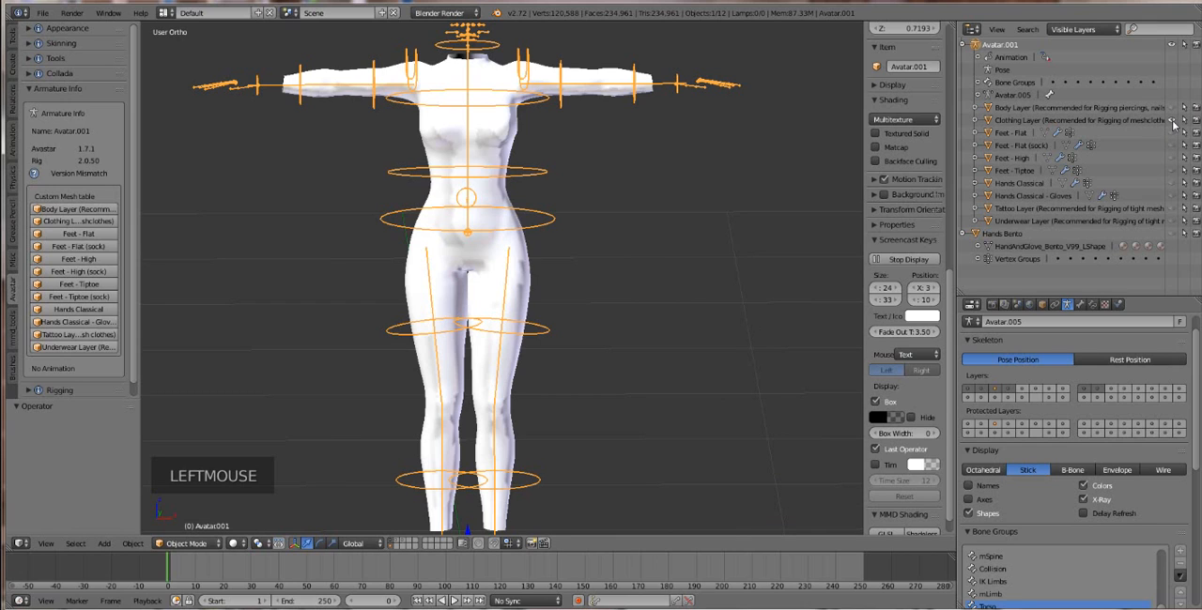
left_click(1172, 121)
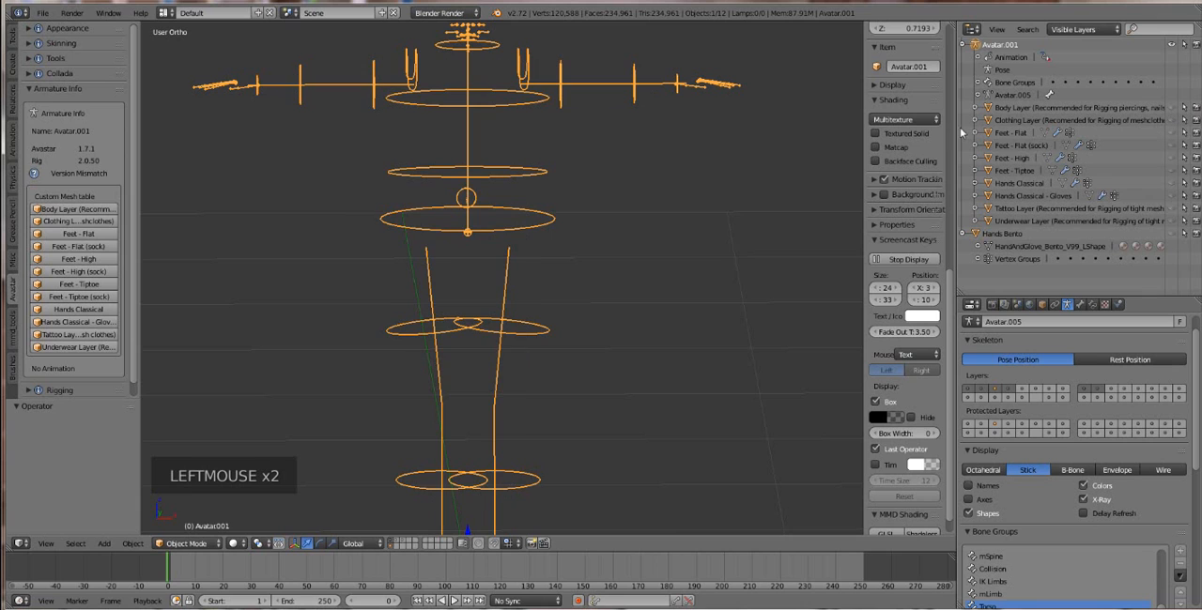
Step: Widen the Outliner further to fit the long layer names, and select and show the Body Layer mesh
left_click(949, 130)
left_click_drag(948, 130, 887, 130)
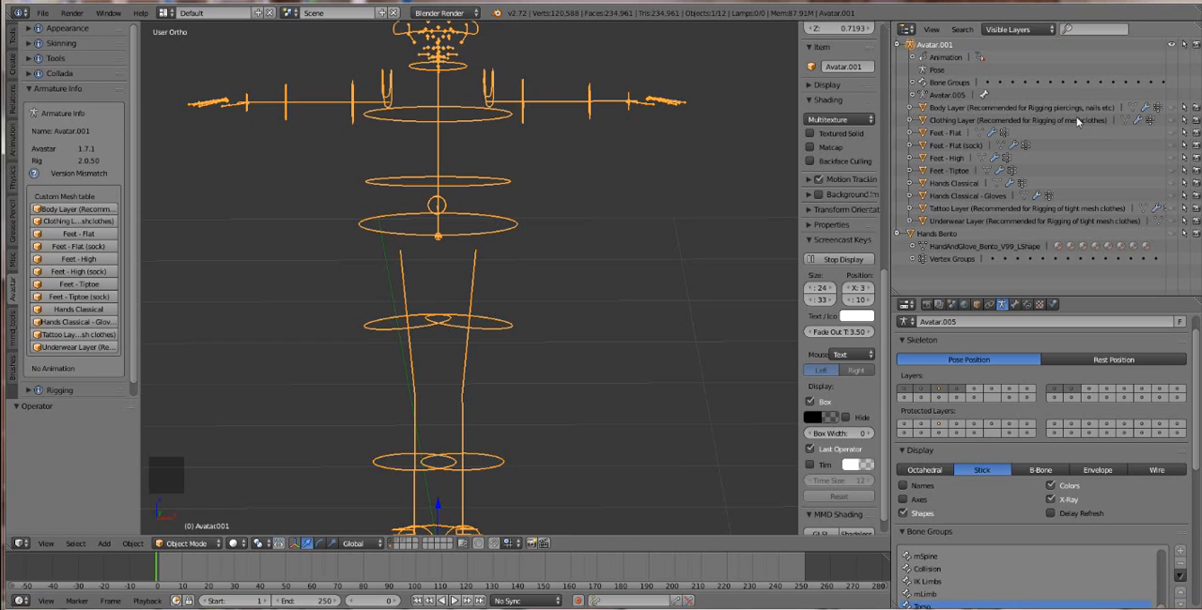
left_click(1001, 111)
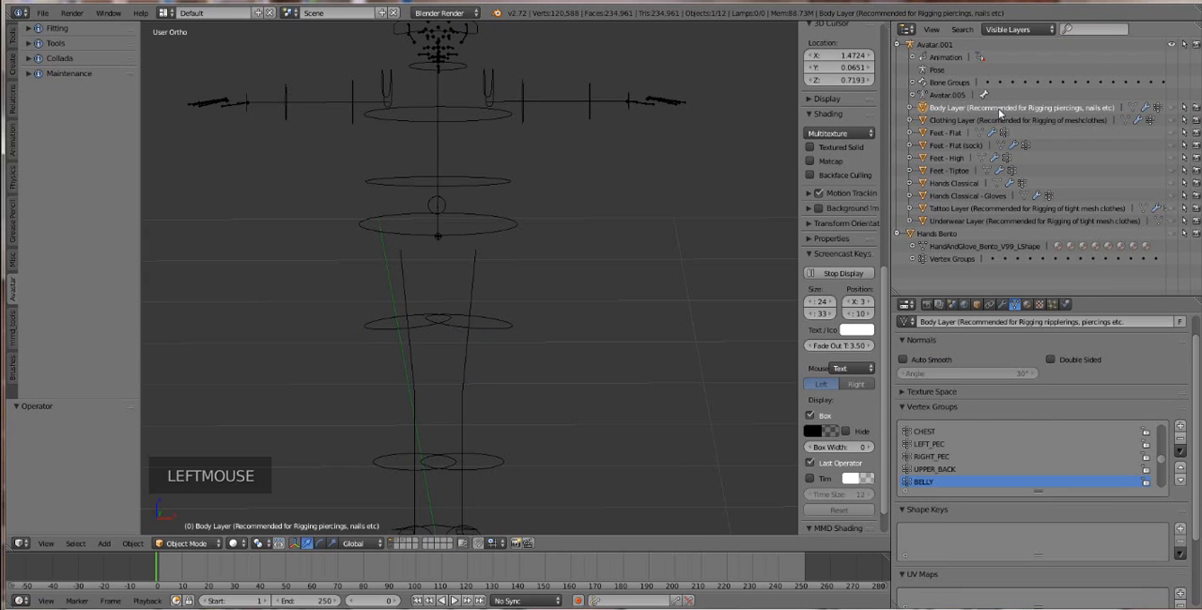
left_click(1171, 110)
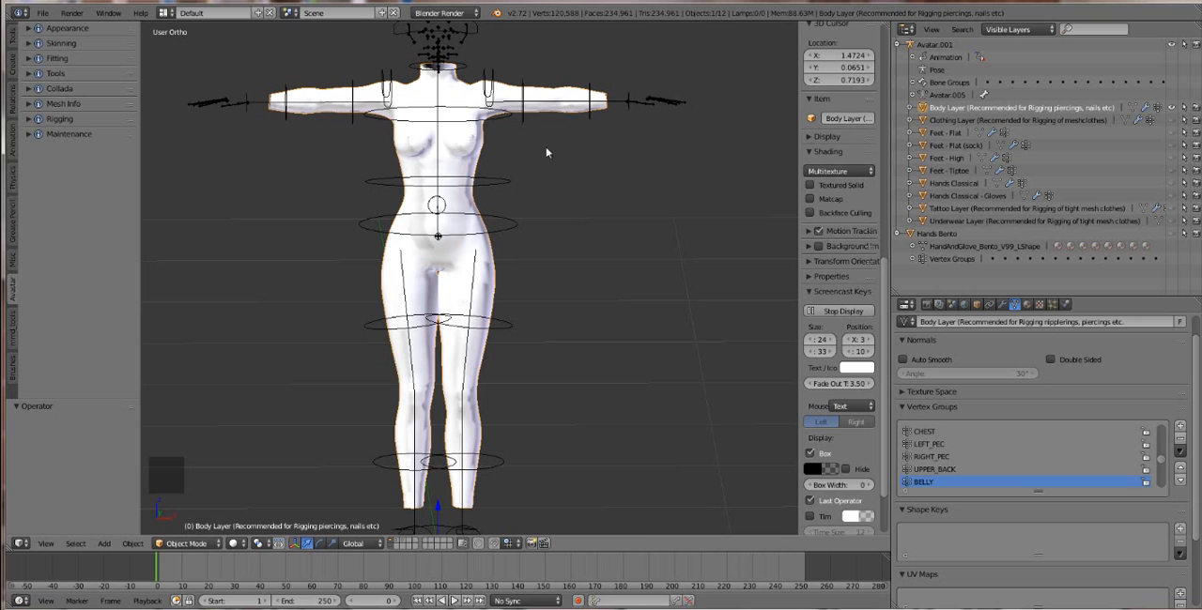
Step: Hide the Body Layer and show the Clothing Layer instead, making it the selected object
left_click(1182, 108)
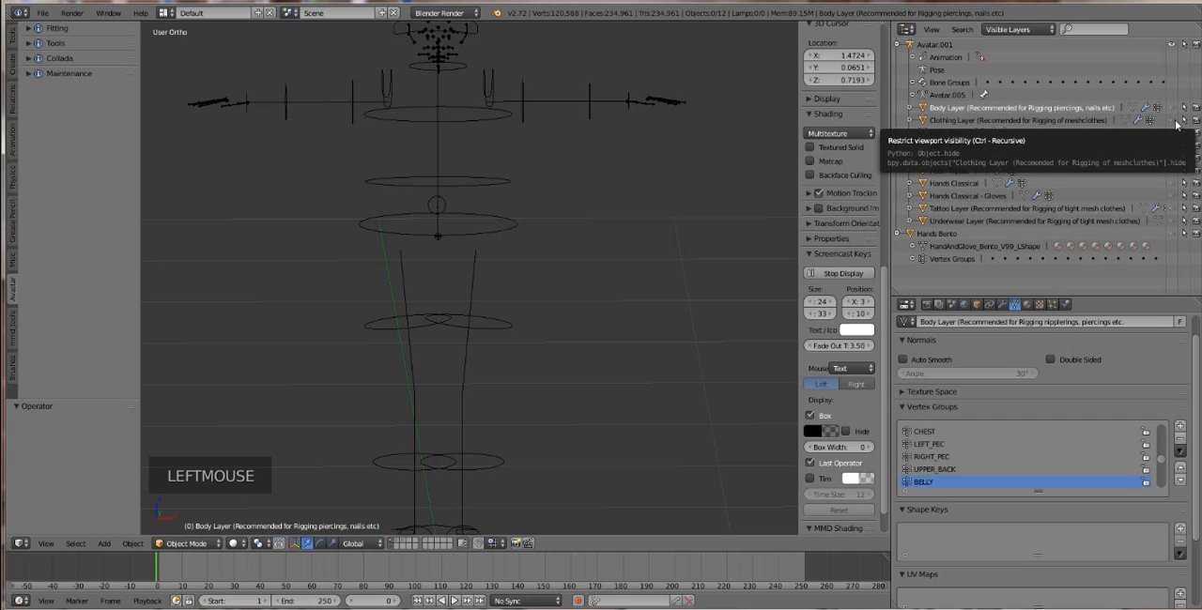
left_click(1178, 124)
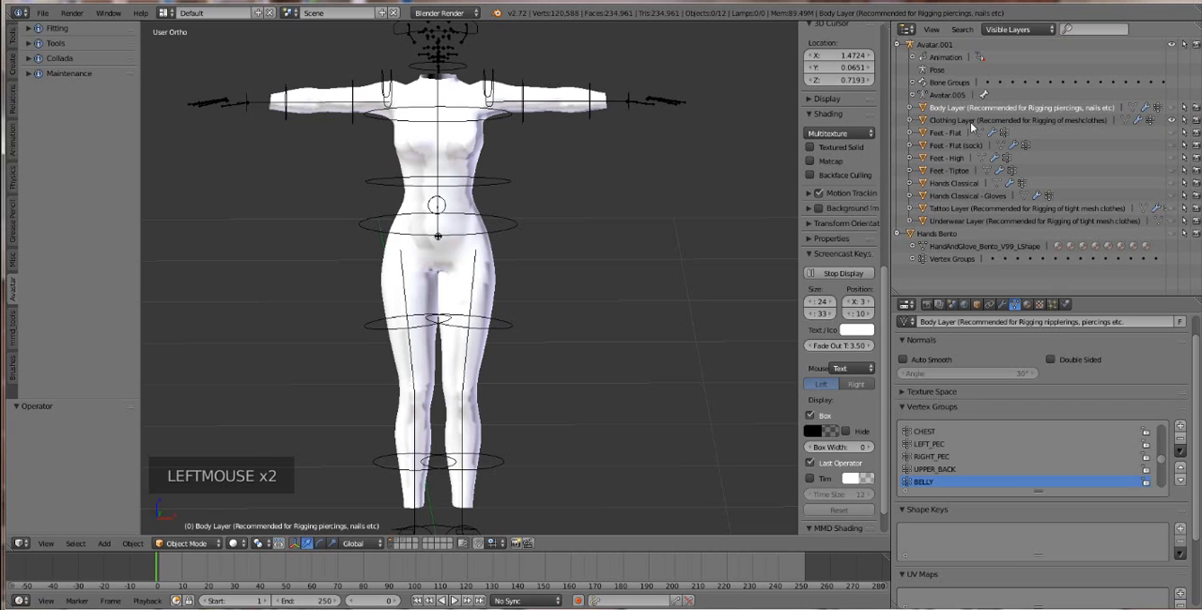
left_click(970, 122)
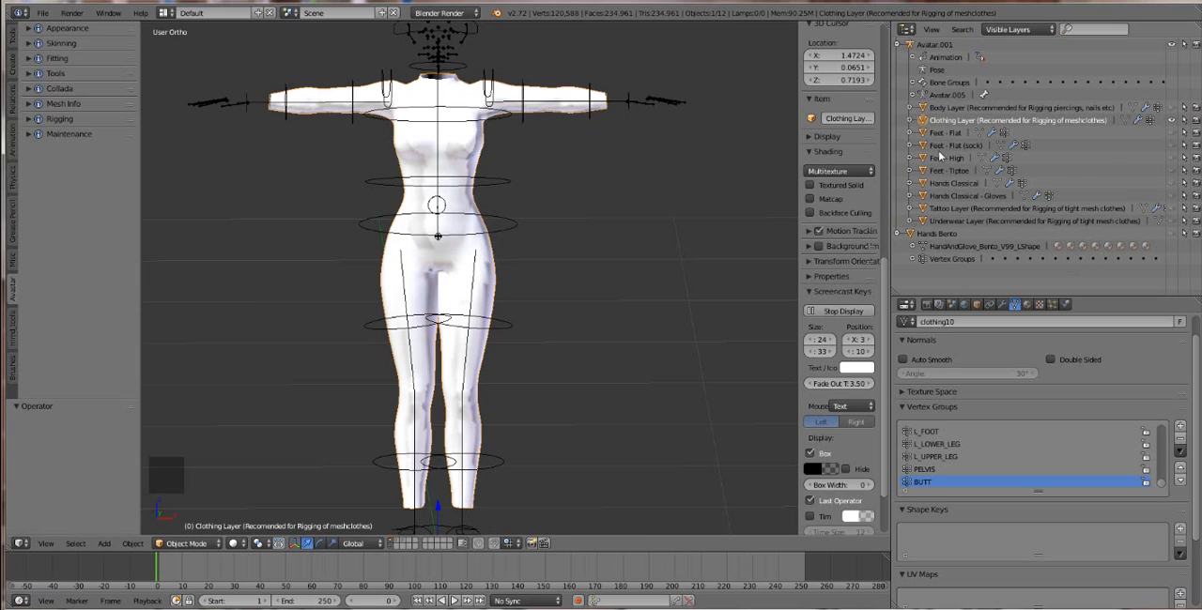
Step: Make the Feet - Flat mesh visible together with the Clothing Layer
left_click(1164, 137)
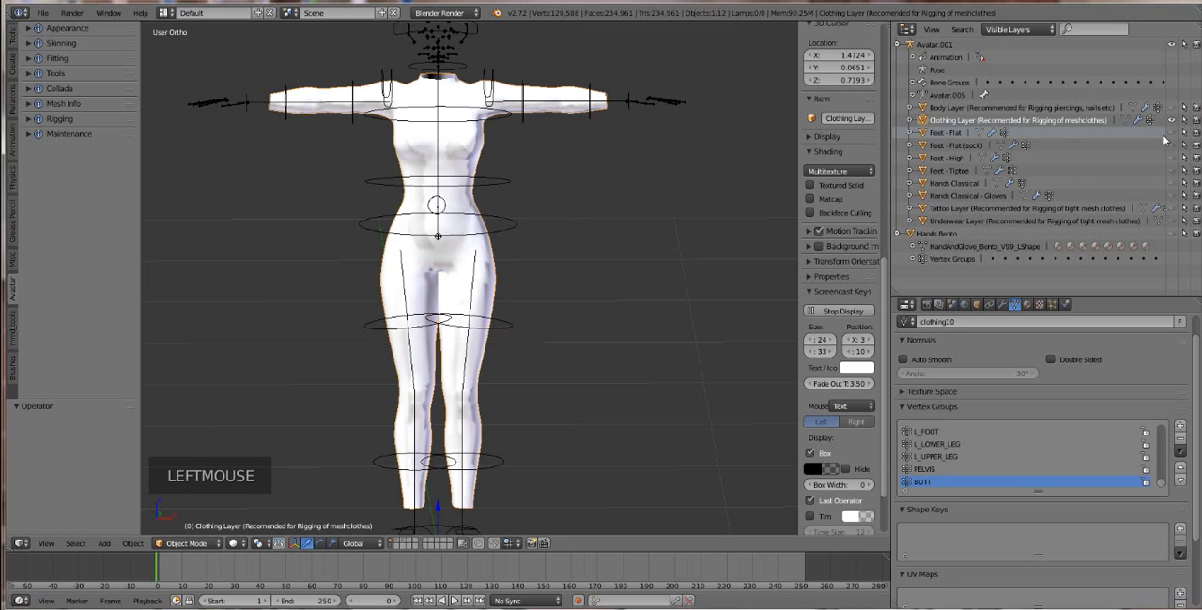
left_click(1167, 139)
scroll(521, 367, "down", 1)
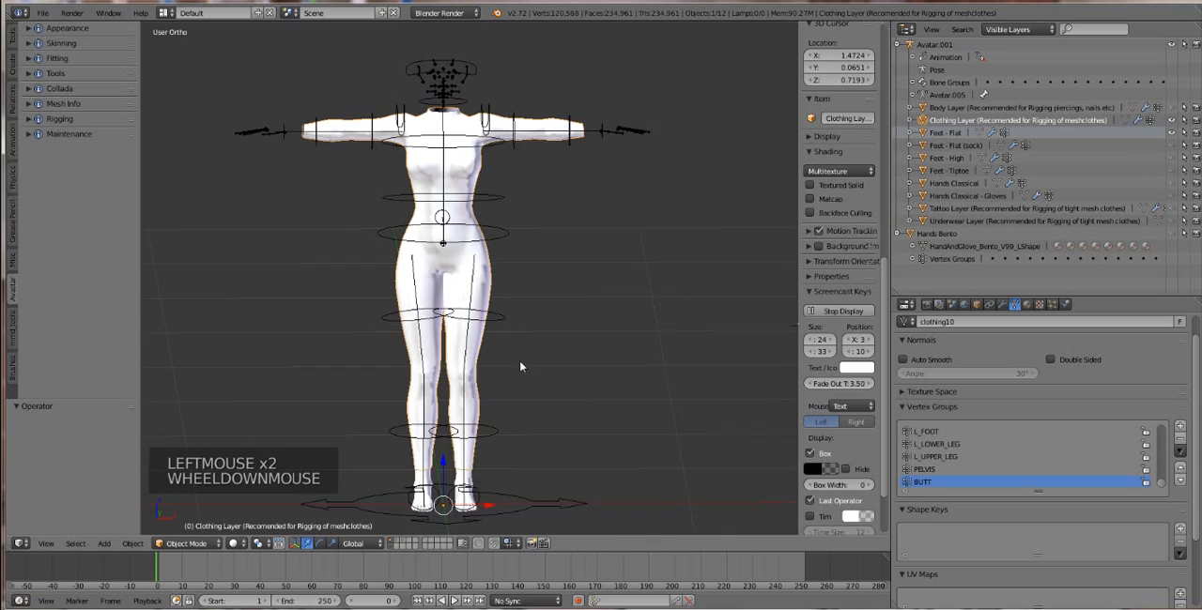
scroll(519, 366, "down", 1)
scroll(521, 364, "up", 1)
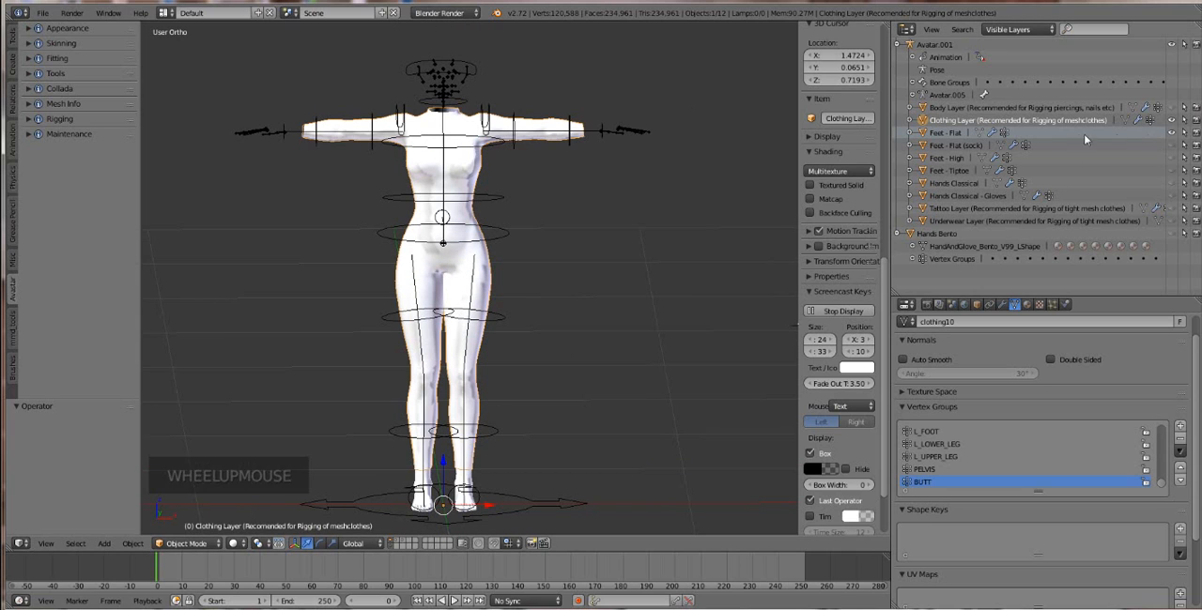
Step: Select the Hands Classical and Hands Classical - Gloves objects in turn, and make Hands Classical visible
left_click(955, 183)
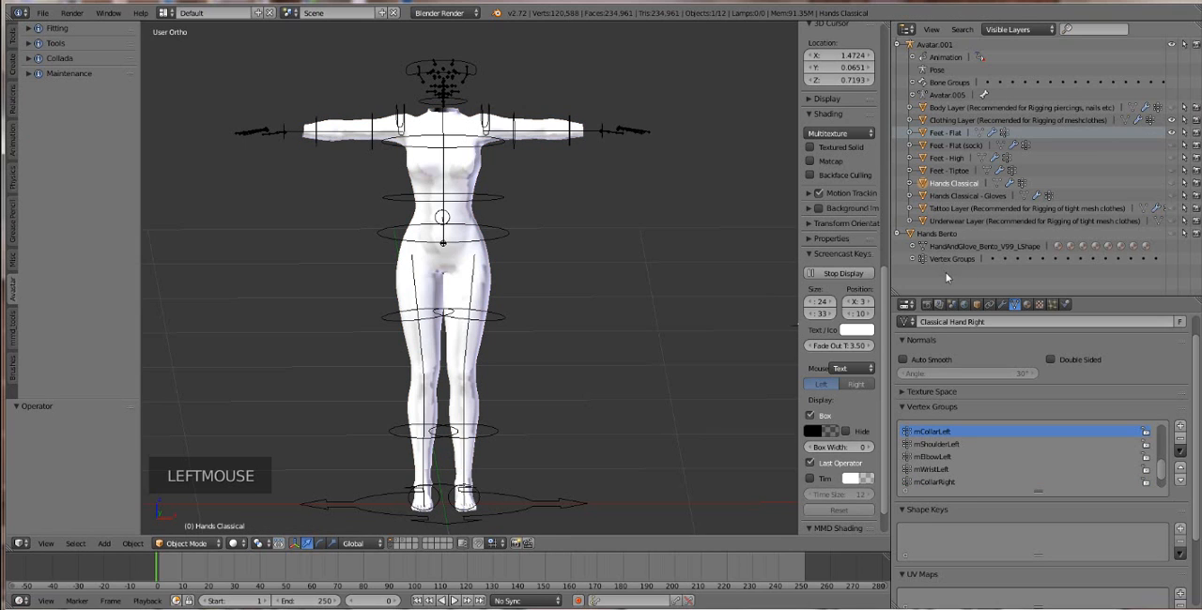
left_click(967, 196)
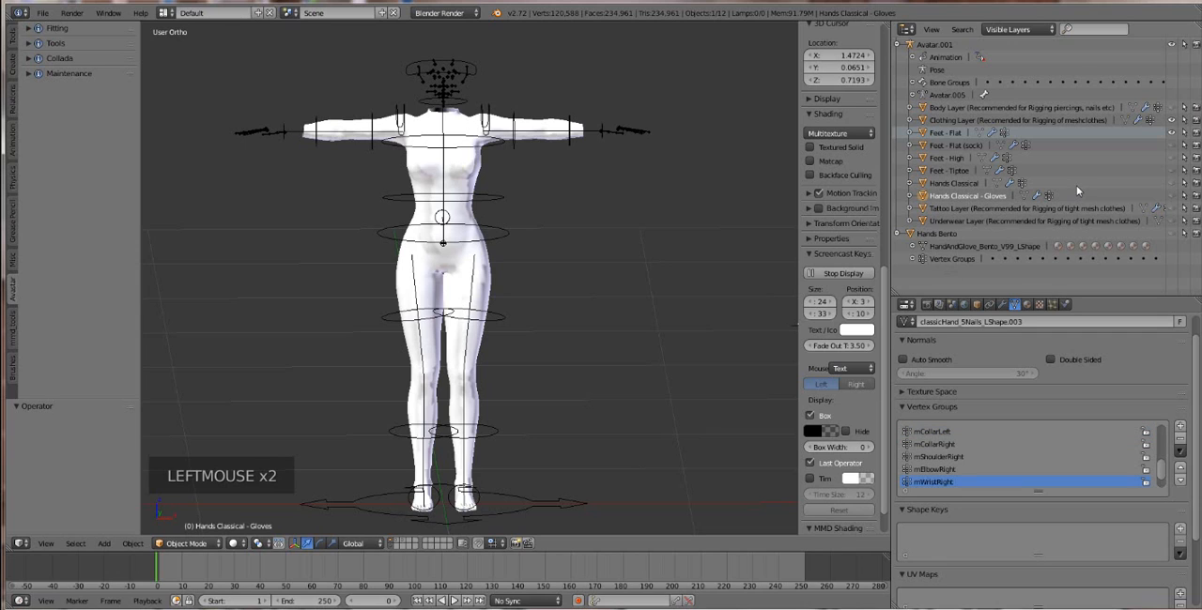
left_click(1080, 194)
left_click(1173, 186)
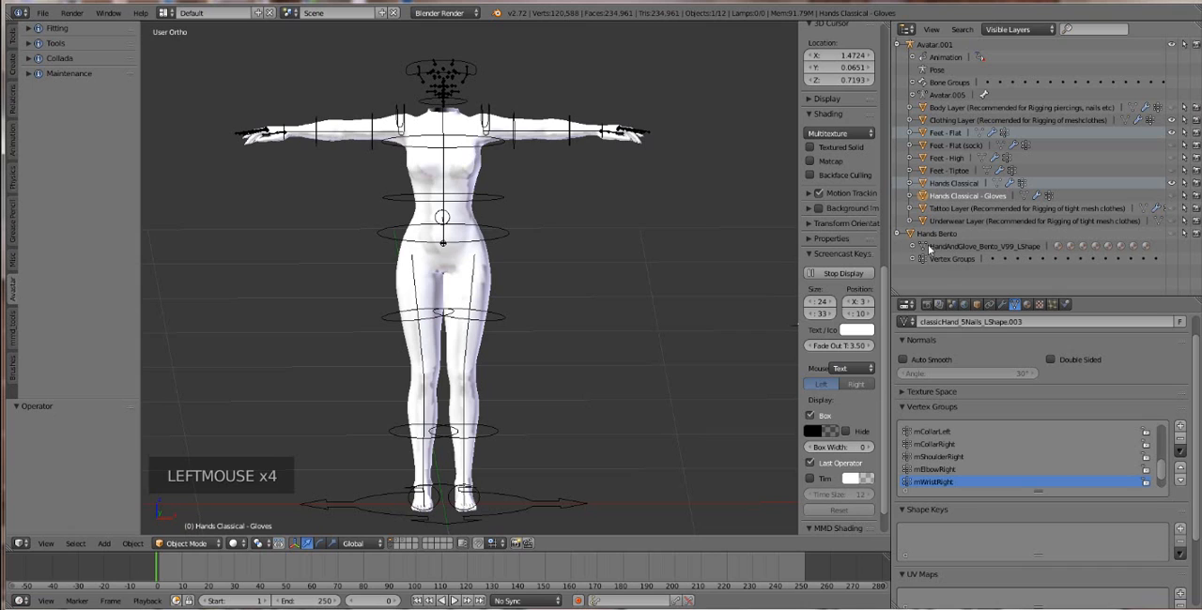
Step: Select Hands Bento and show it in place of the Hands Classical mesh
left_click(937, 234)
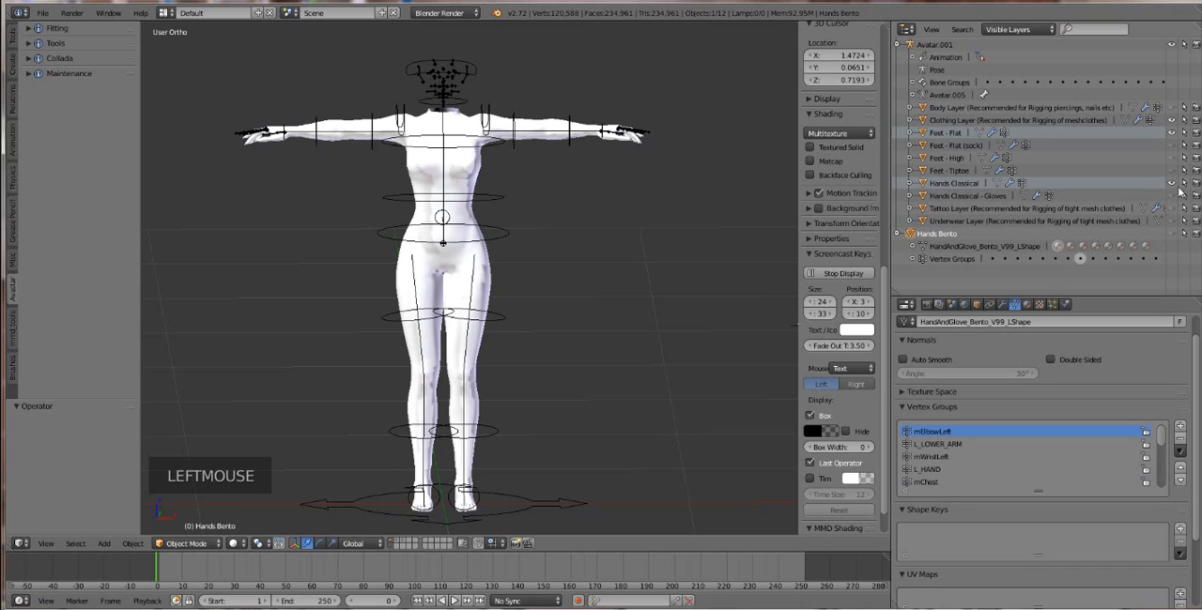
left_click(1173, 184)
left_click(1173, 236)
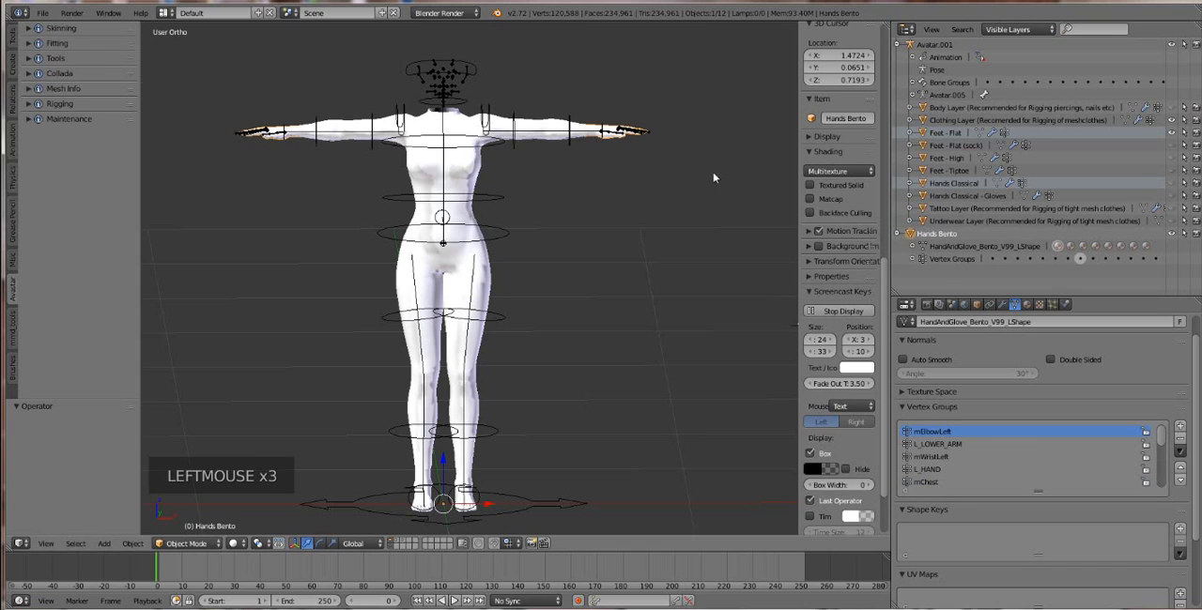
Step: Select the Avatar.001 armature and switch it to Pose Mode
right_click(593, 134)
right_click(604, 133)
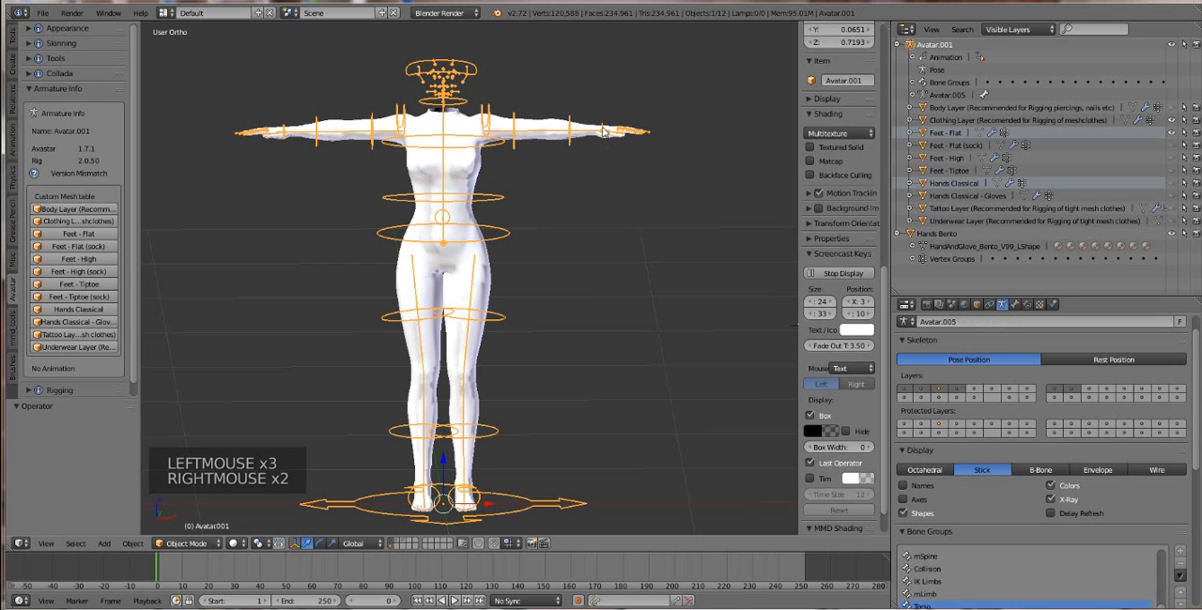
right_click(606, 134)
right_click(606, 134)
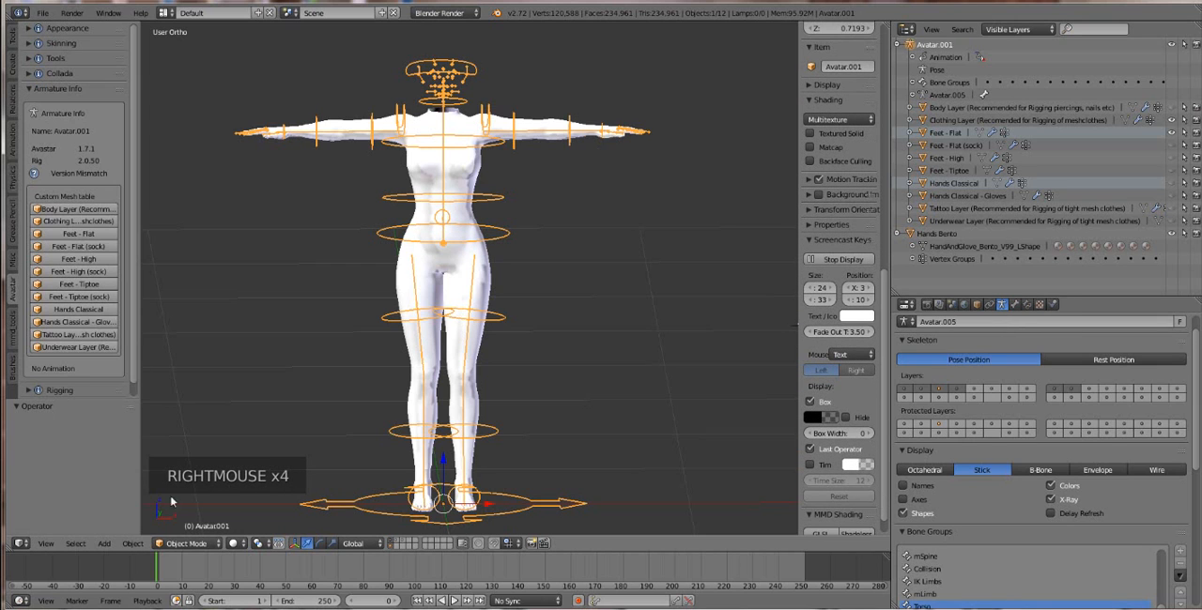
left_click(188, 544)
left_click(188, 502)
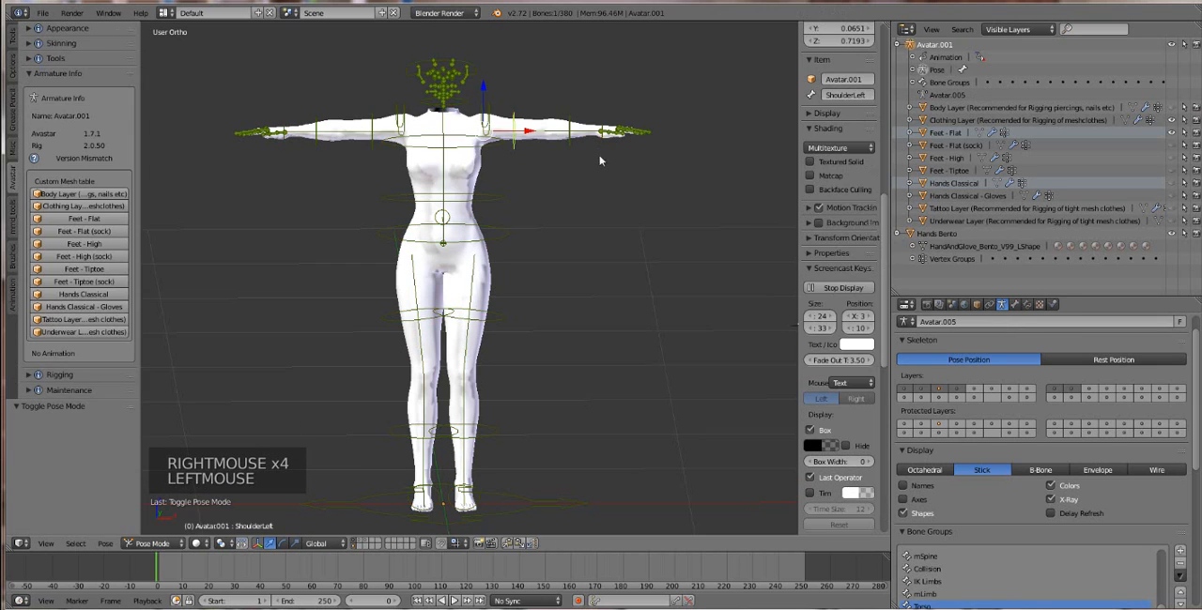
Step: Select the WristLeft bone and rotate it about 104° so the hand bones bend downward
right_click(606, 135)
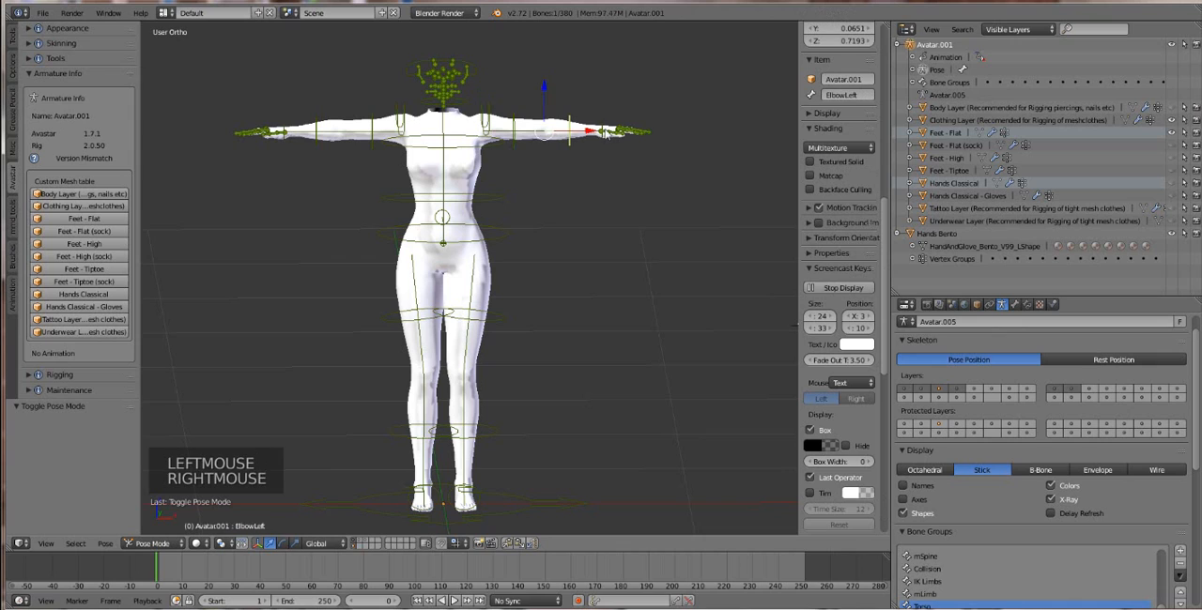
right_click(604, 133)
key("r")
key("r")
key("r")
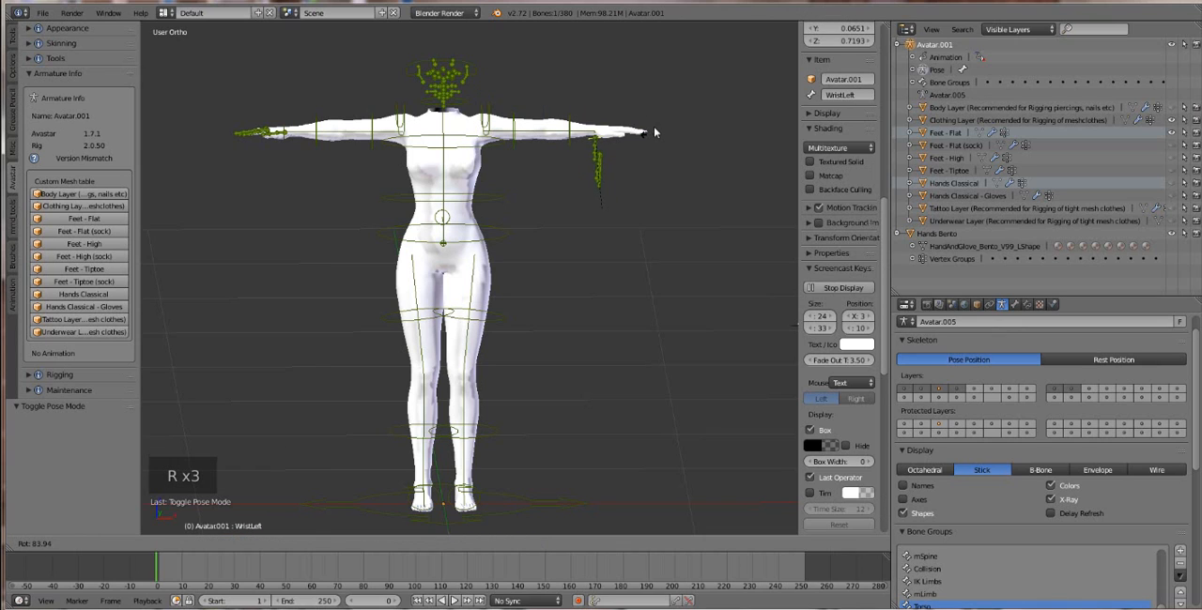
left_click(563, 263)
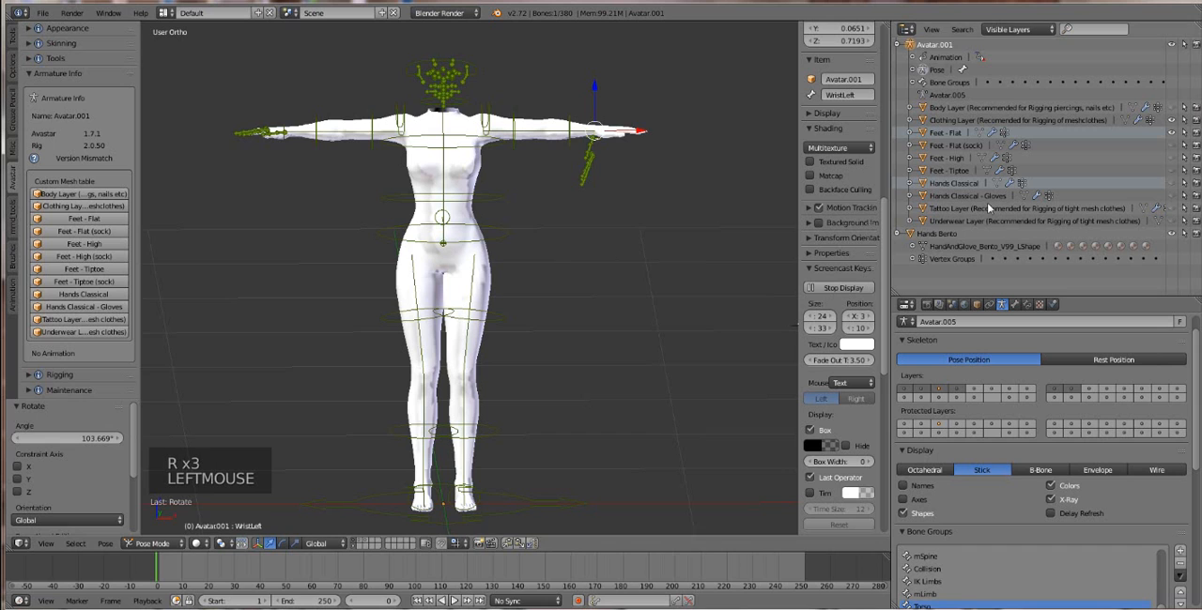
Step: Hide the Hands Bento mesh and show Hands Classical to compare how it follows the bent left wrist
middle_click_drag(601, 188, 587, 245)
scroll(587, 245, "up", 1)
scroll(587, 245, "up", 2)
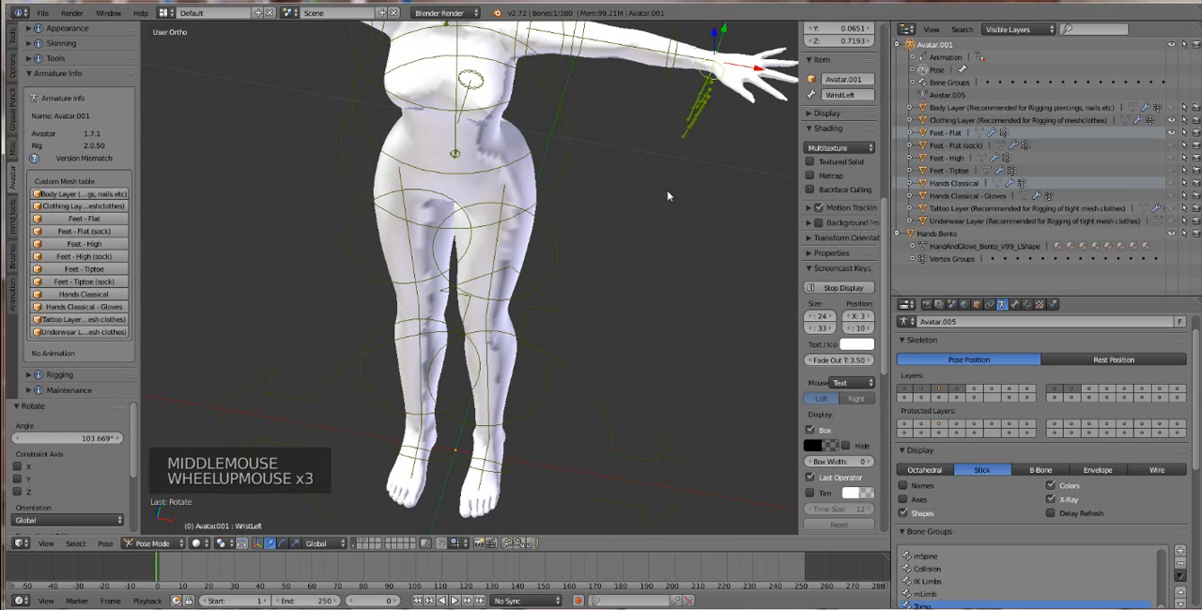
left_click(1171, 184)
scroll(593, 109, "down", 2)
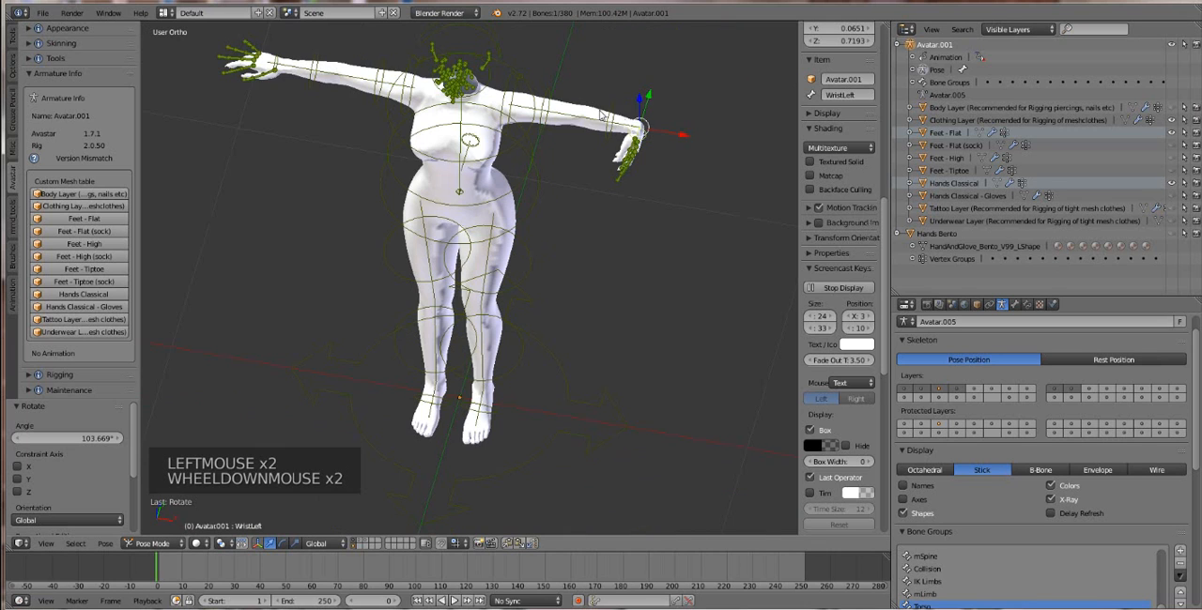
scroll(563, 148, "down", 1)
Step: Select all bones of the armature and clear their pose rotation
middle_click_drag(564, 148, 551, 120)
key("a")
key("a")
key("a")
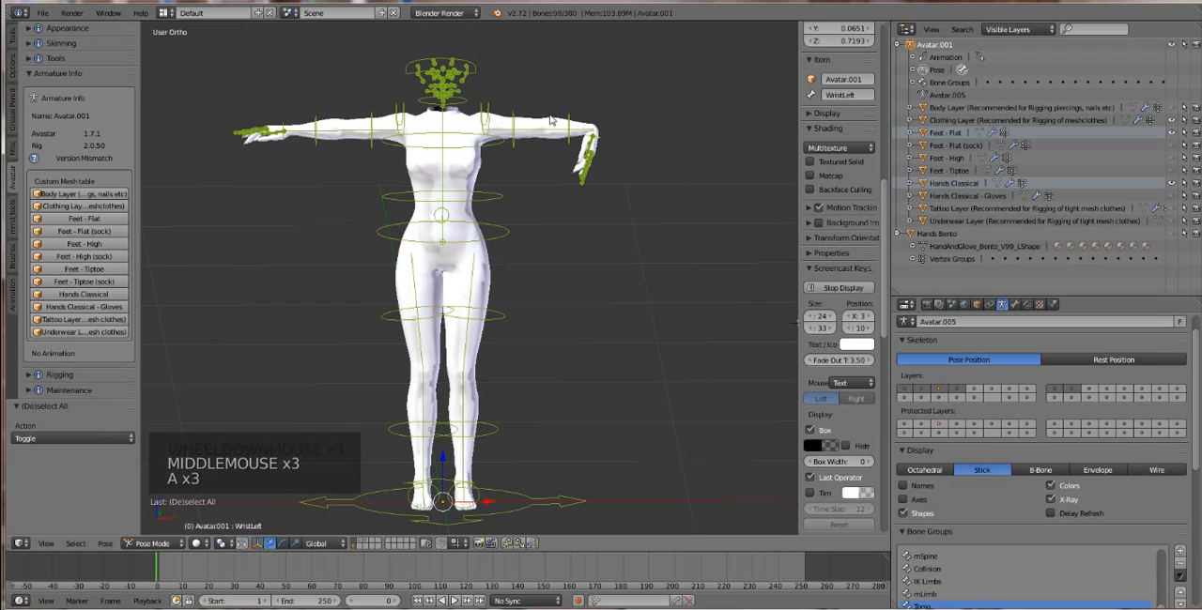
key("alt+r")
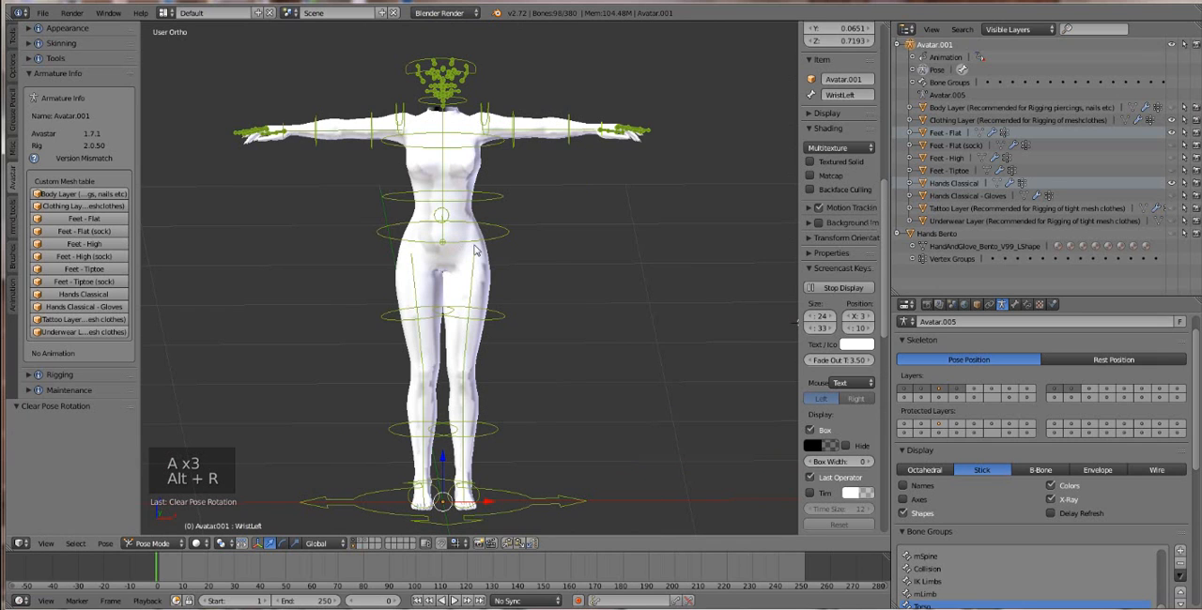
scroll(475, 249, "up", 3)
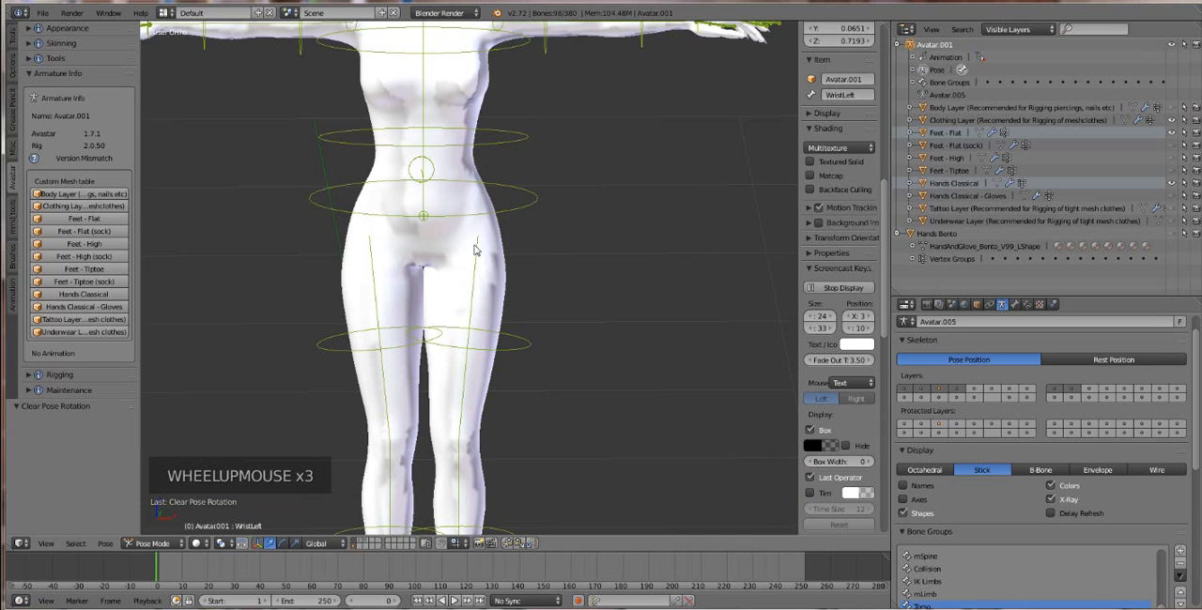
Step: Select the Clothing Layer mesh of the body in the viewport
scroll(474, 249, "down", 1)
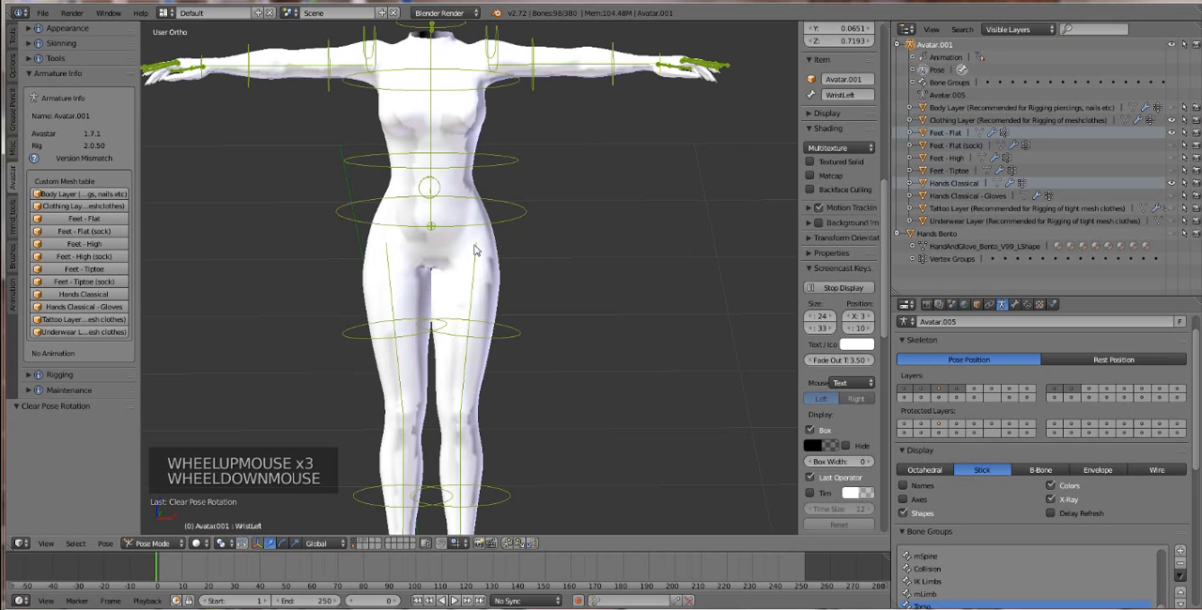
scroll(475, 249, "down", 1)
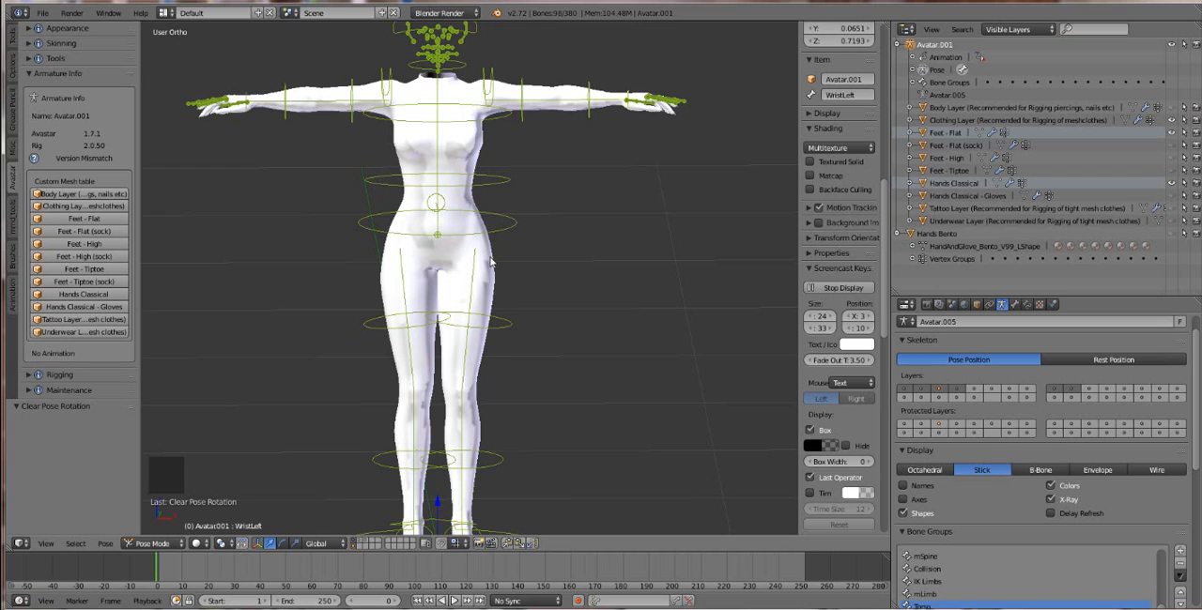
right_click(490, 262)
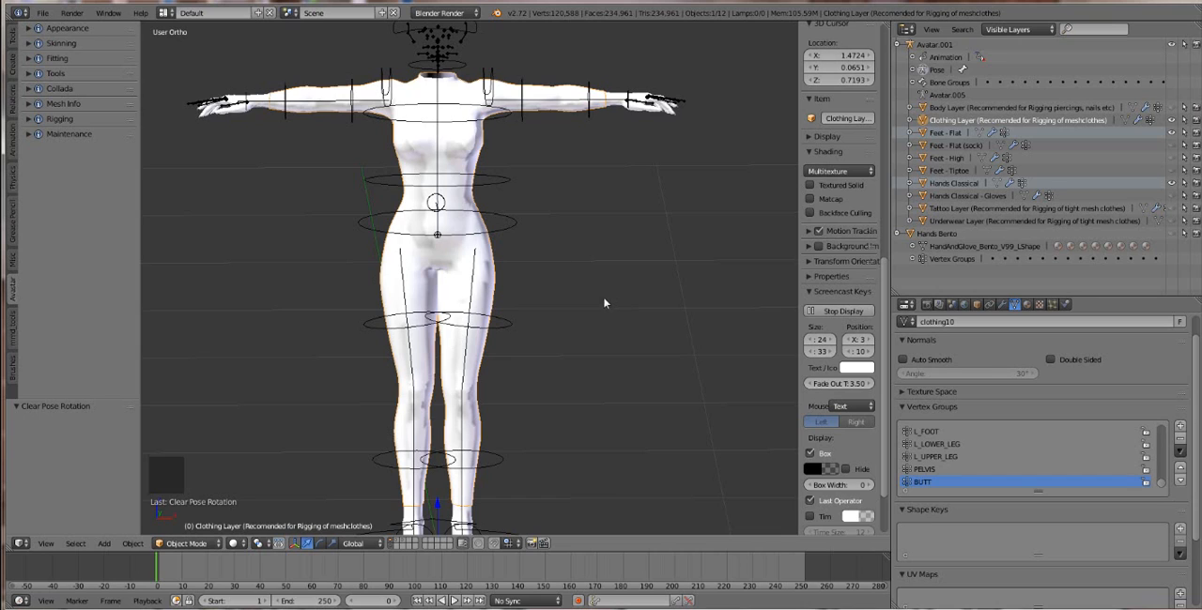
Step: Examine the body's default stance from several angles, focusing on the hips and the gap between the thighs
scroll(301, 236, "down", 1)
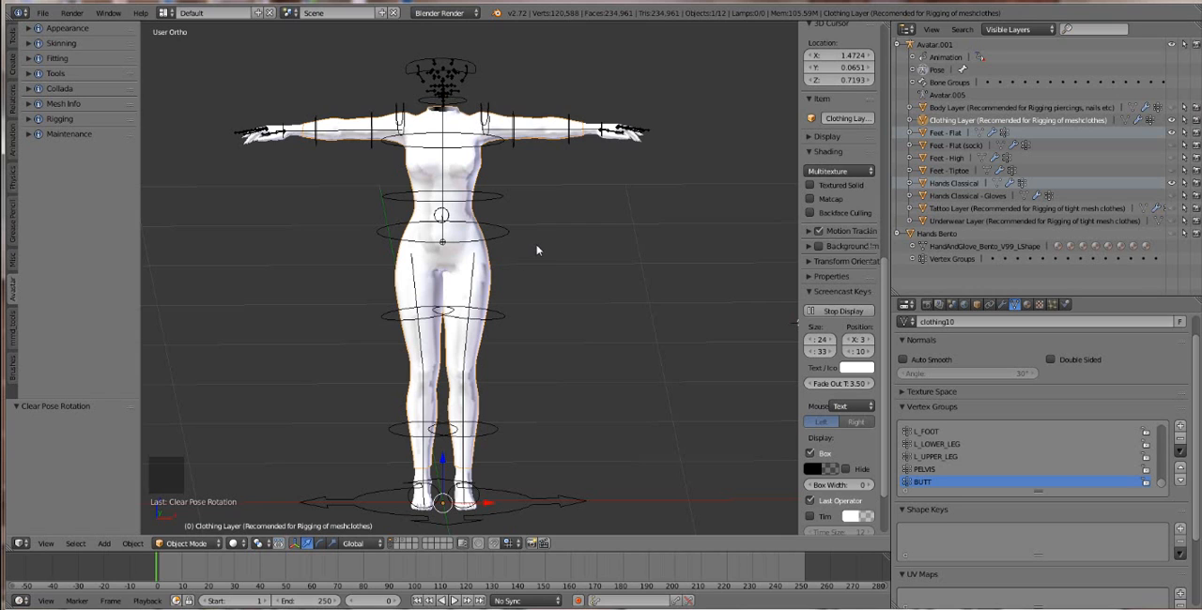
scroll(514, 303, "down", 1)
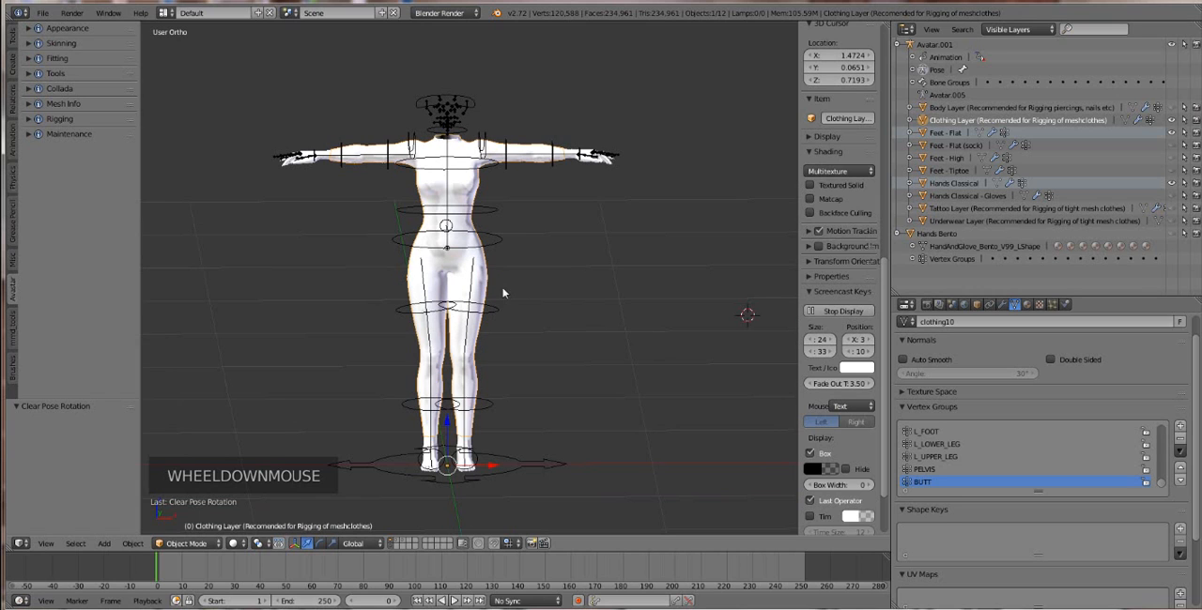
middle_click_drag(514, 304, 589, 297)
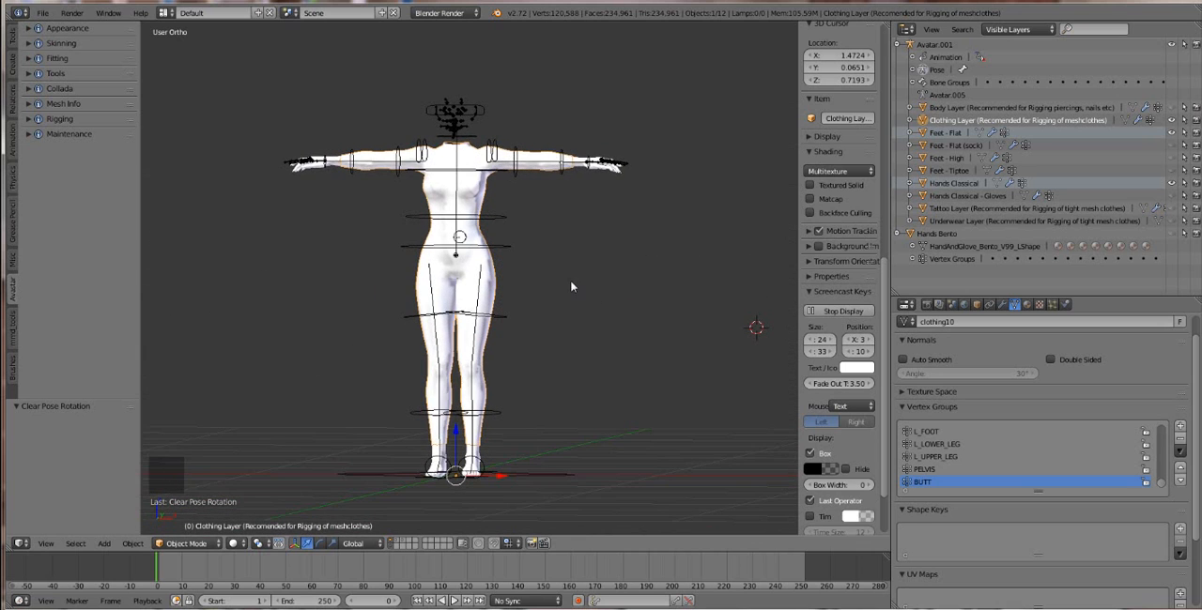
scroll(554, 317, "up", 2)
scroll(554, 317, "down", 1)
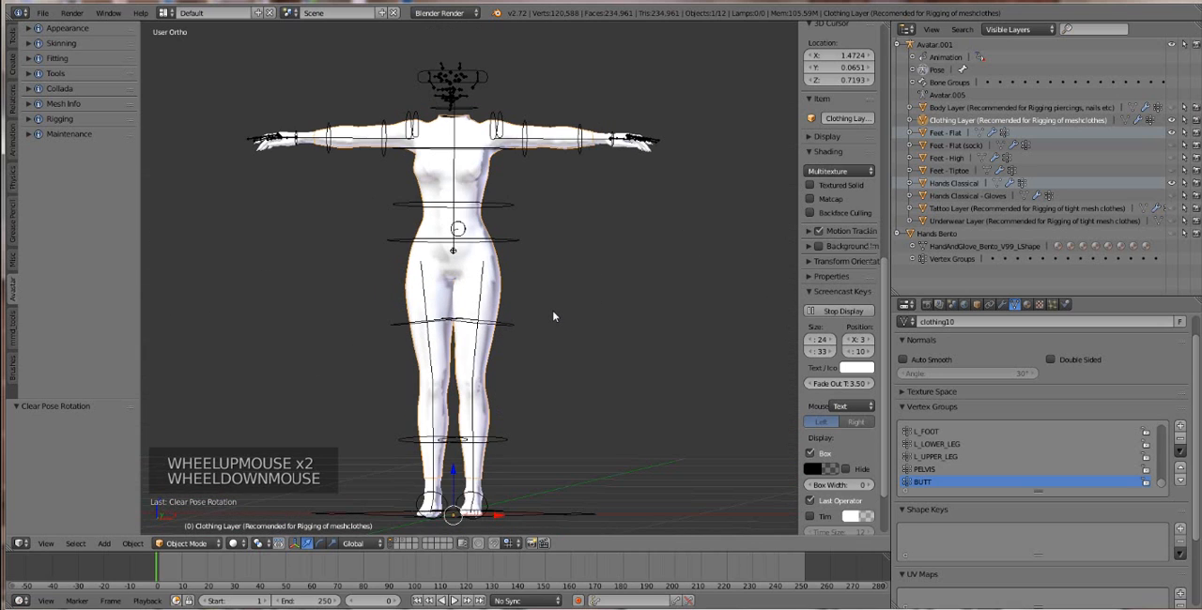
middle_click_drag(572, 290, 584, 327)
scroll(499, 328, "up", 5)
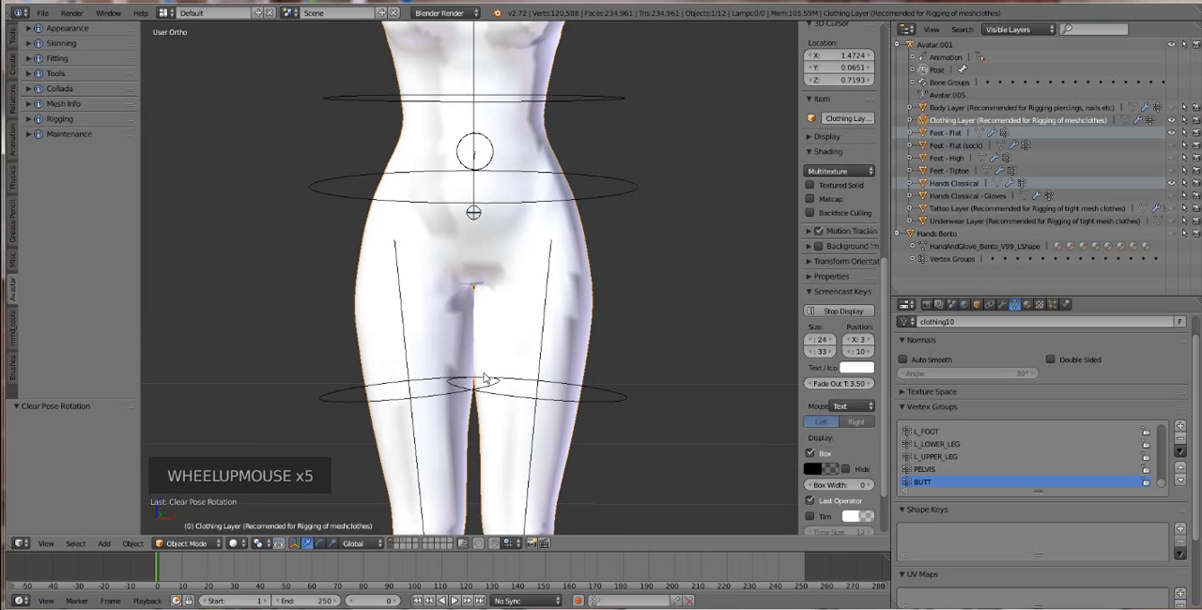
scroll(488, 378, "down", 4)
scroll(489, 378, "up", 1)
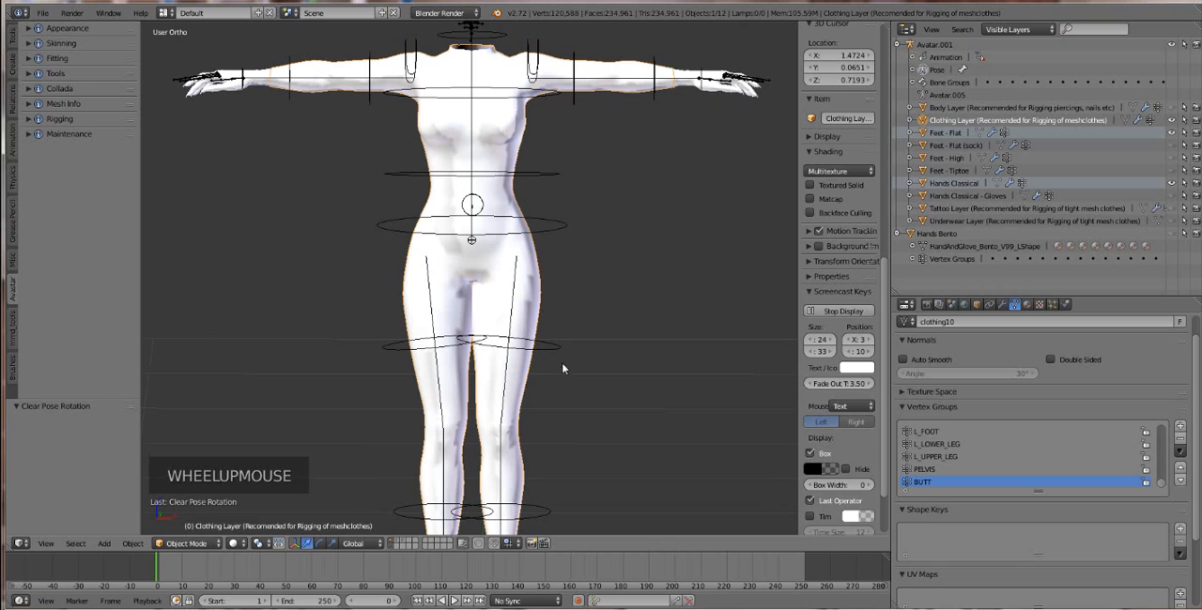
Step: Select the HipLeft bone in Pose Mode and rotate it about 7° to spread the left leg outward
right_click(547, 360)
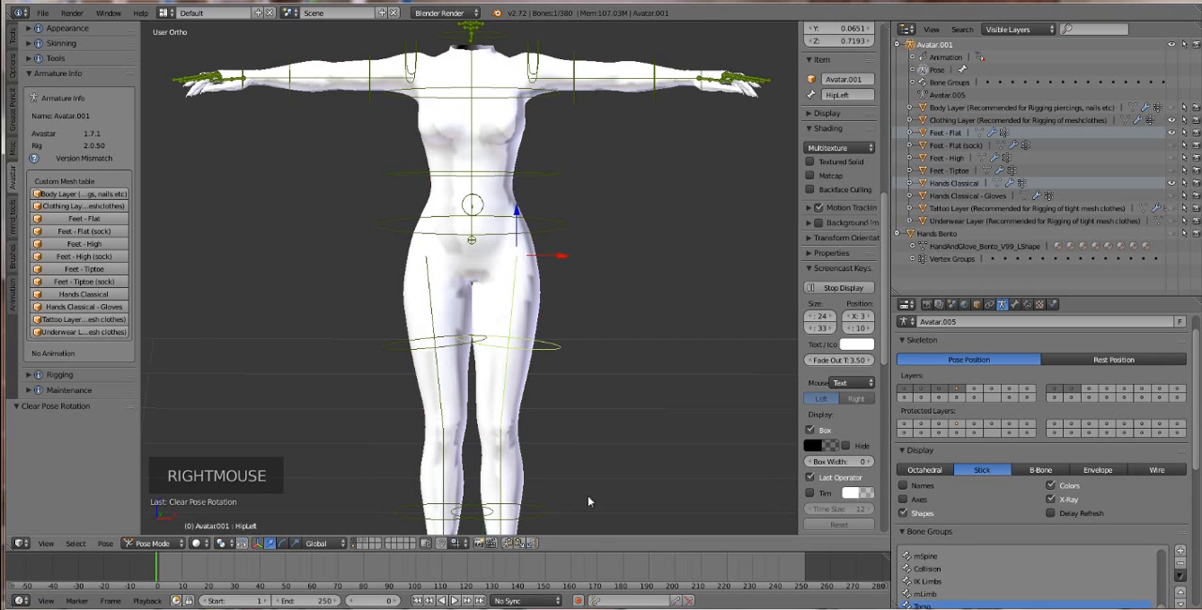
left_click(151, 544)
left_click(156, 530)
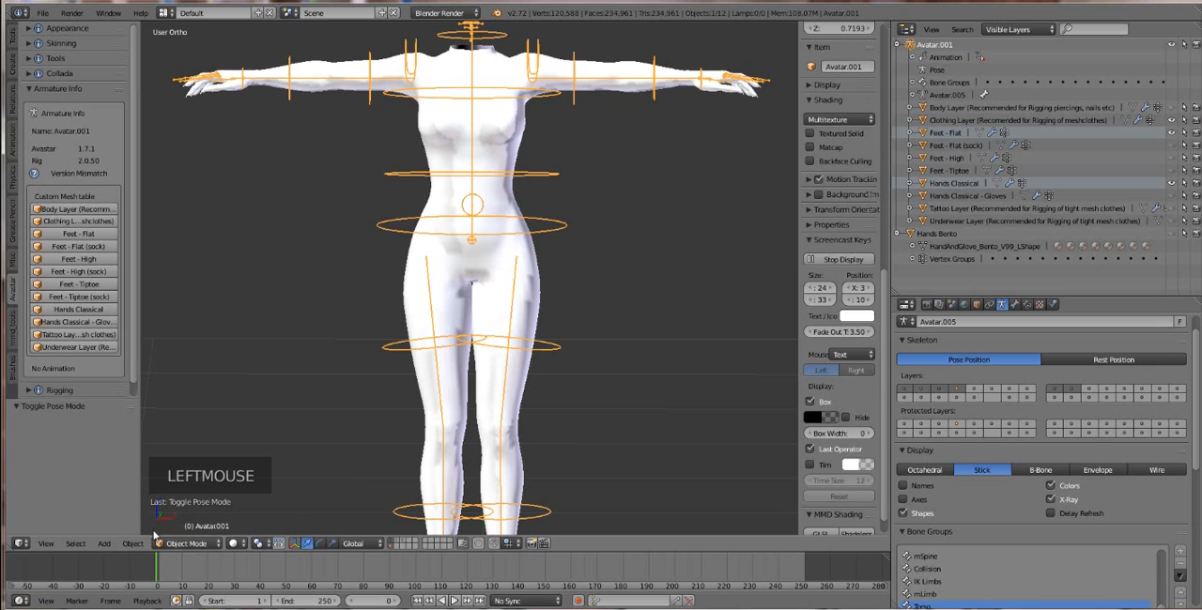
right_click(554, 351)
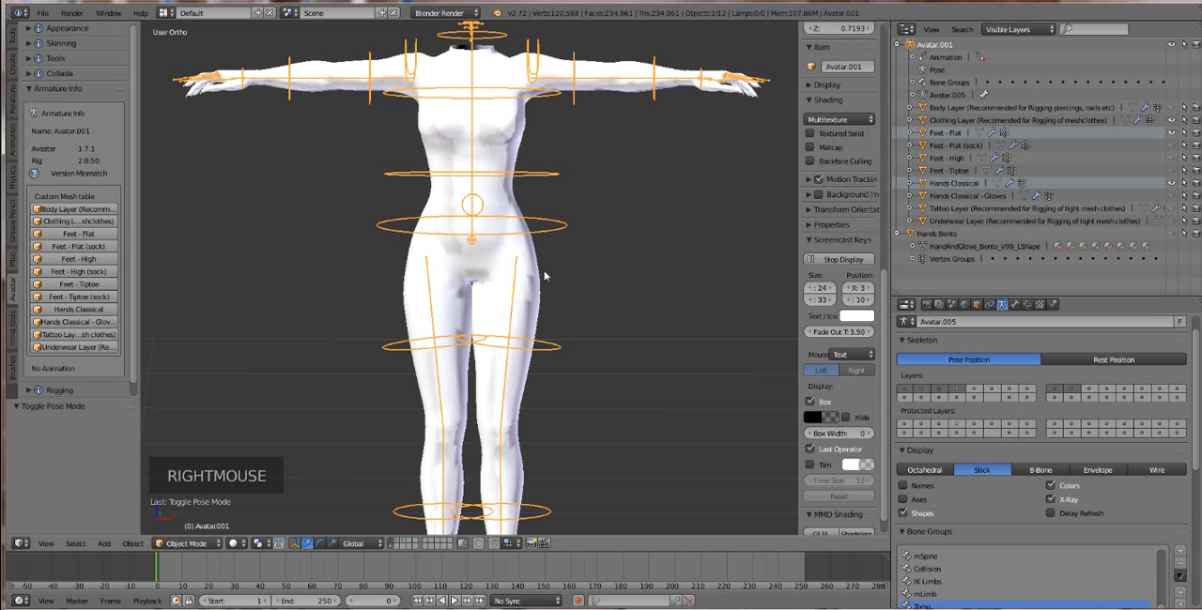
left_click(186, 544)
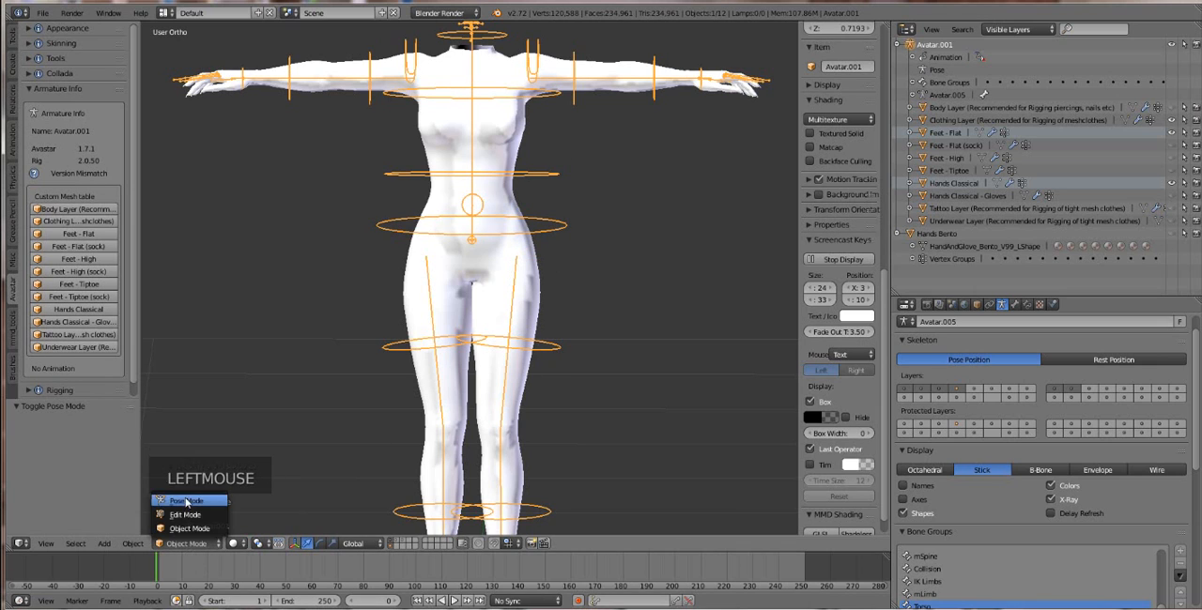
left_click(186, 501)
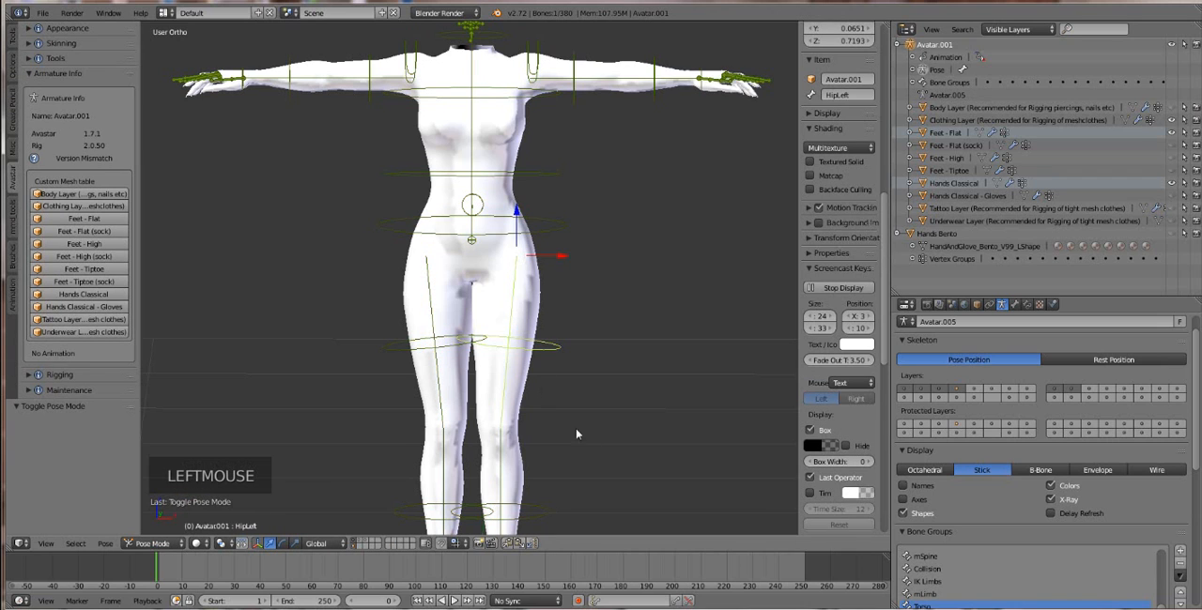
key("r")
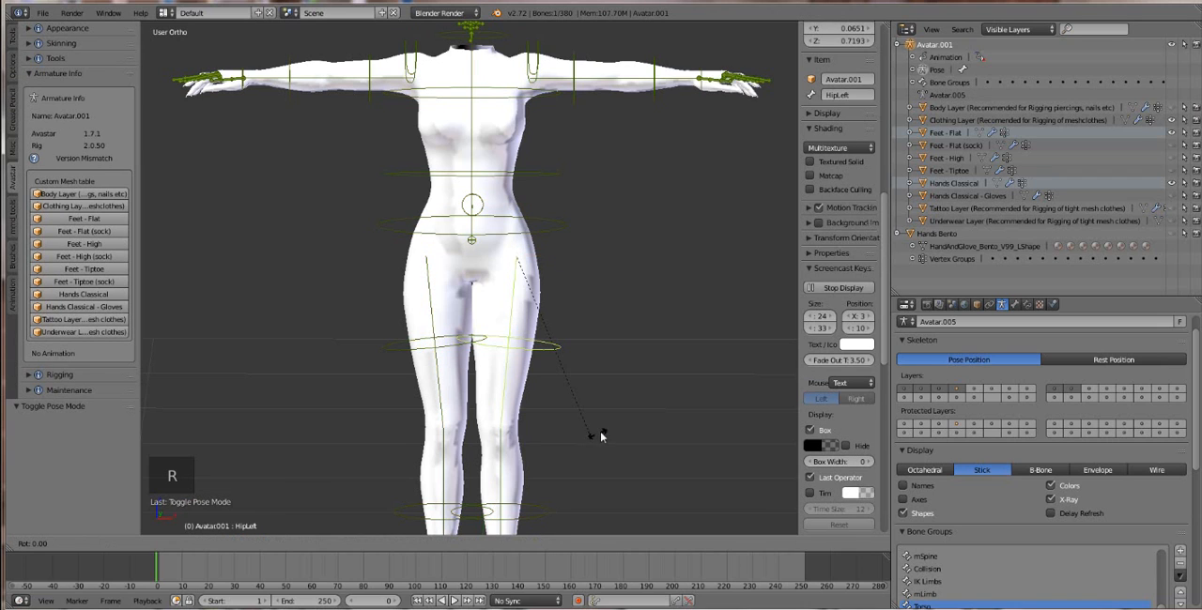
left_click(611, 428)
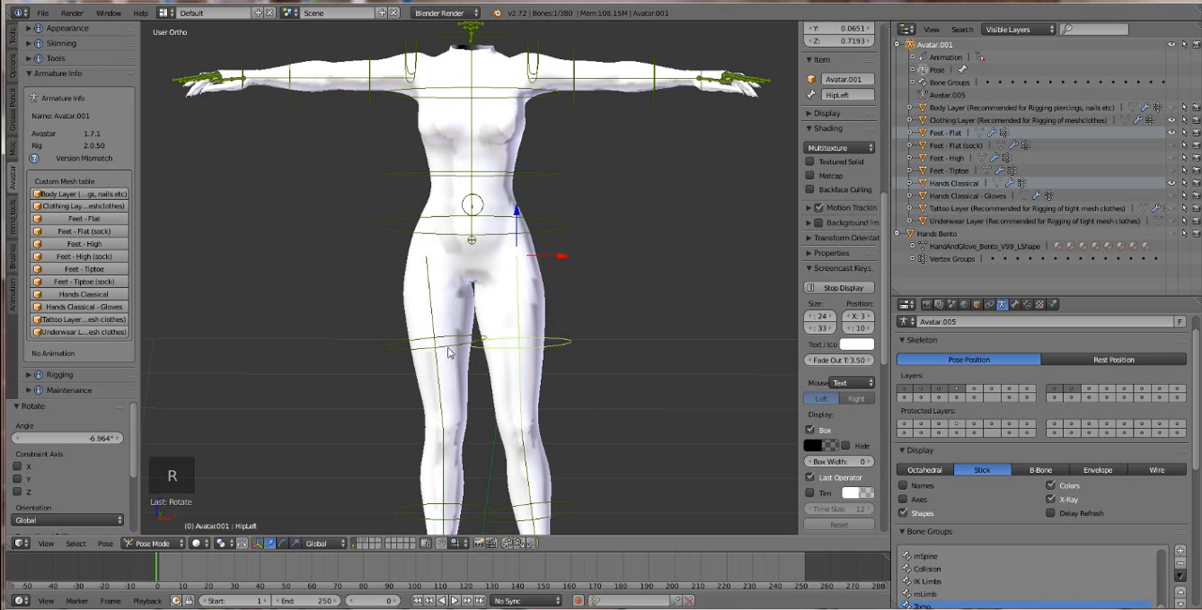
Step: Rotate the HipRight bone about 7° to spread the right leg outward
right_click(448, 352)
key("r")
key("r")
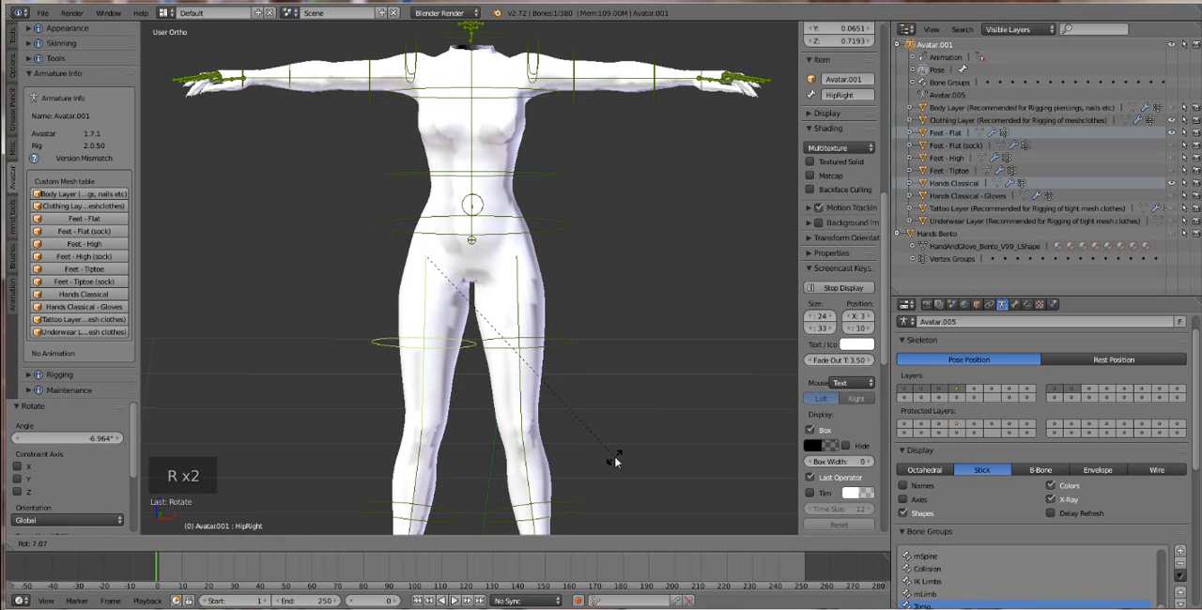
left_click(615, 461)
Step: Select the Clothing Layer mesh together with the Avatar.001 armature and return to Object Mode
mouse_move(492, 345)
middle_mouse_down()
mouse_move(514, 347)
mouse_move(469, 346)
middle_mouse_up()
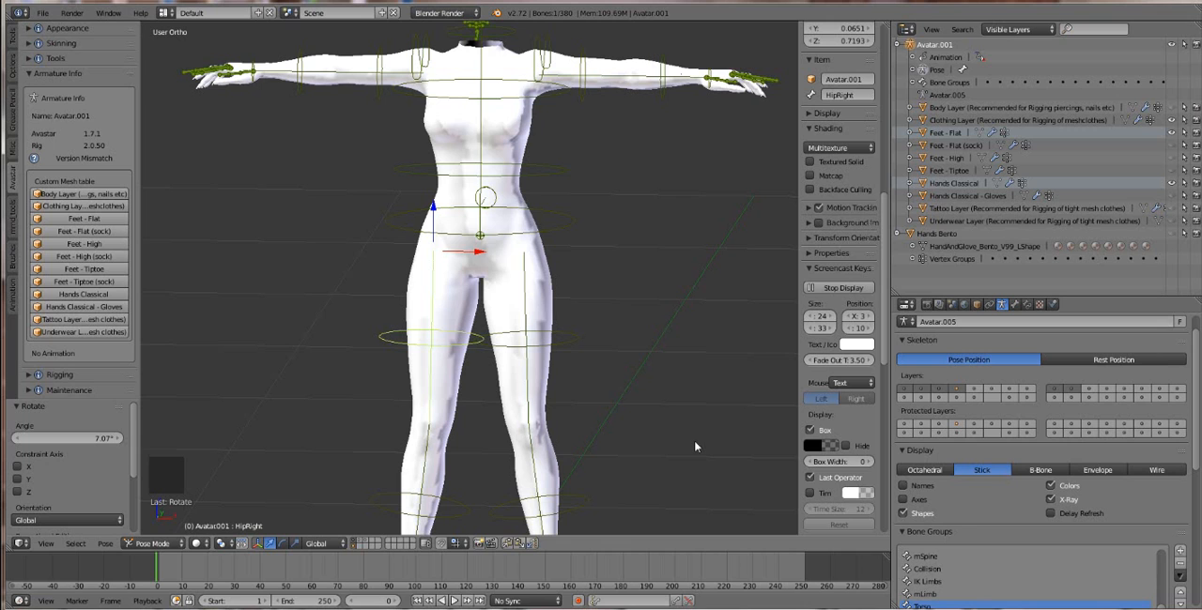
scroll(526, 373, "down", 1)
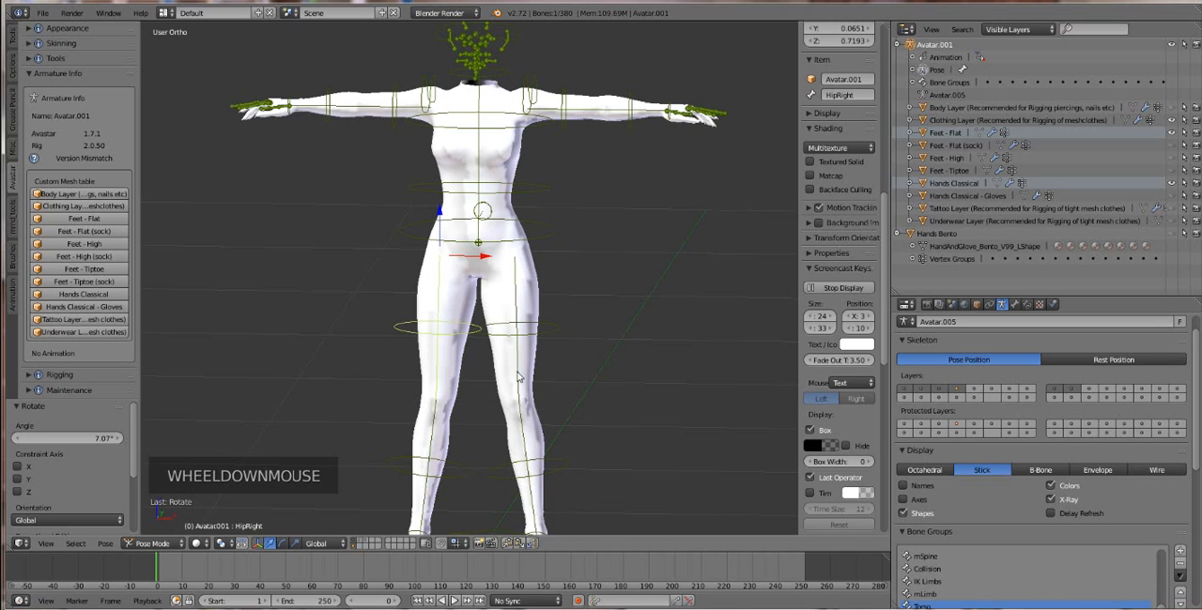
middle_click_drag(522, 373, 464, 388)
scroll(500, 402, "up", 1)
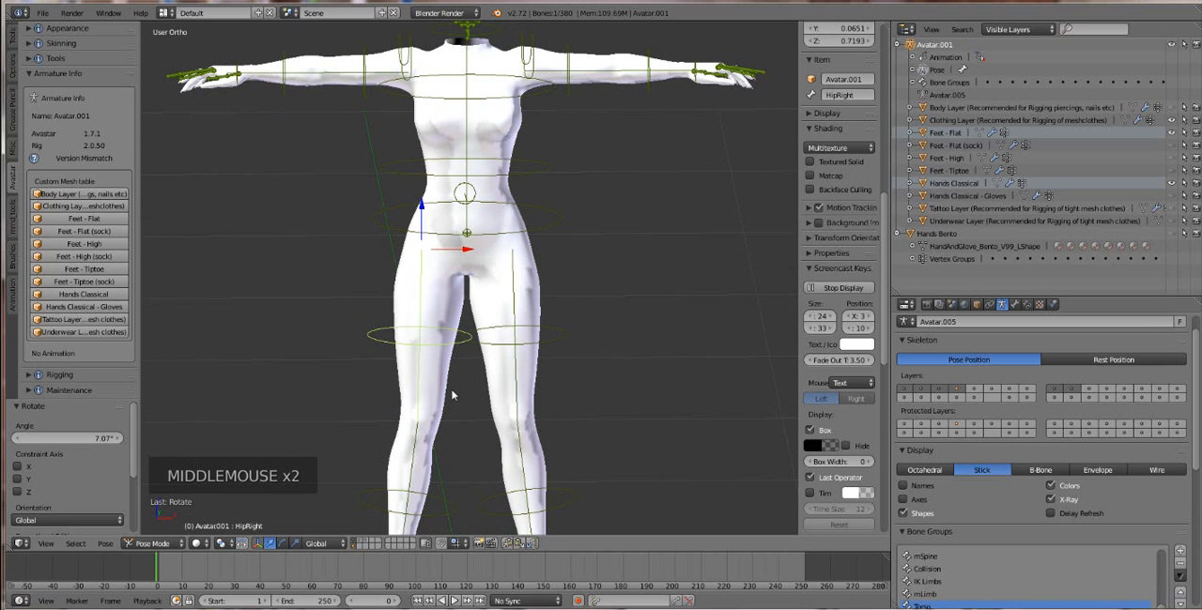
right_click(447, 390)
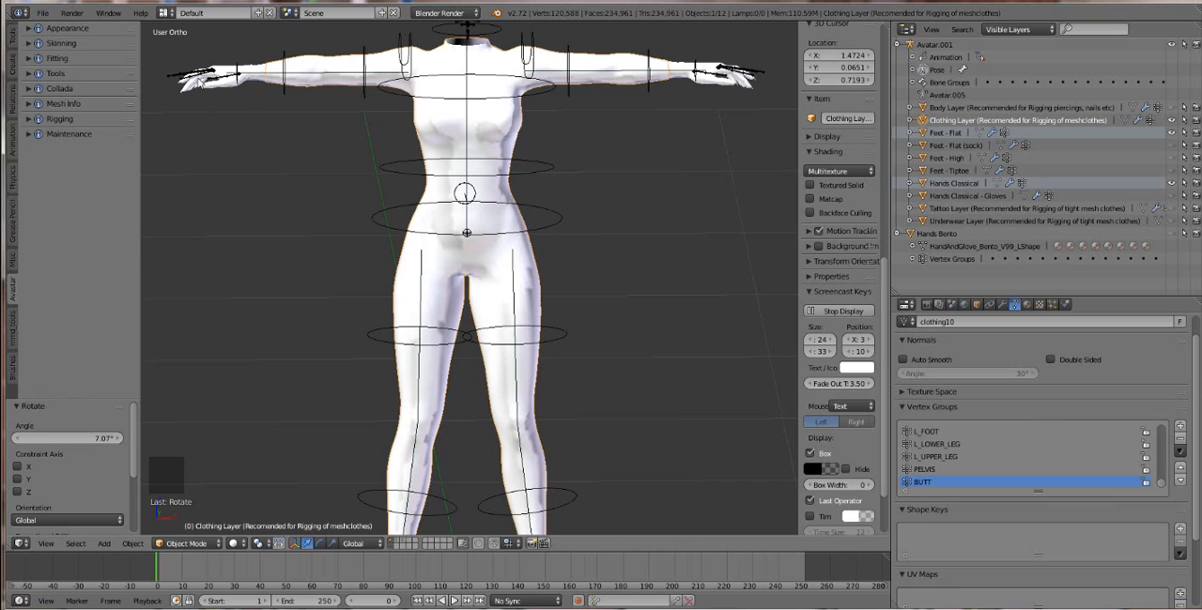
right_click(210, 91, "shift")
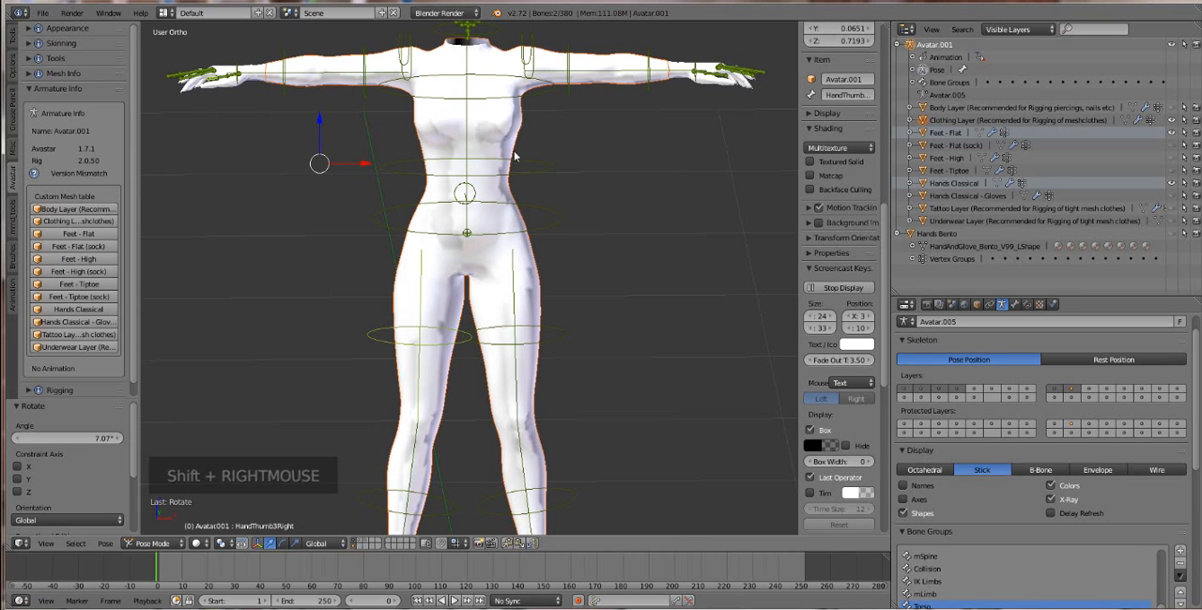
scroll(515, 157, "down", 1)
left_click(151, 544)
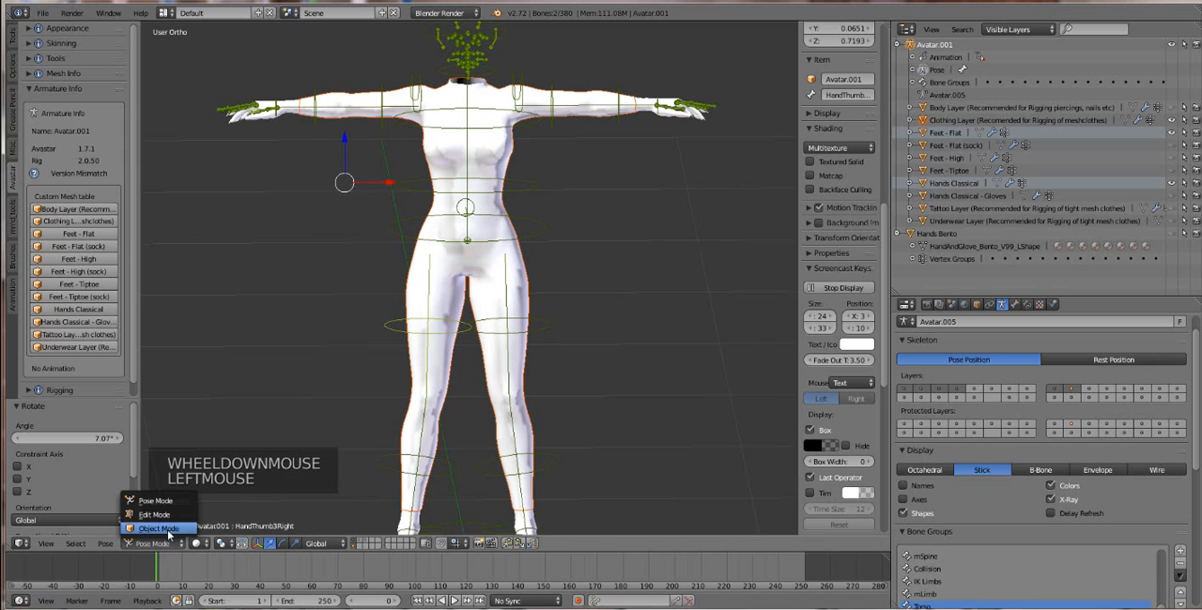
left_click(159, 528)
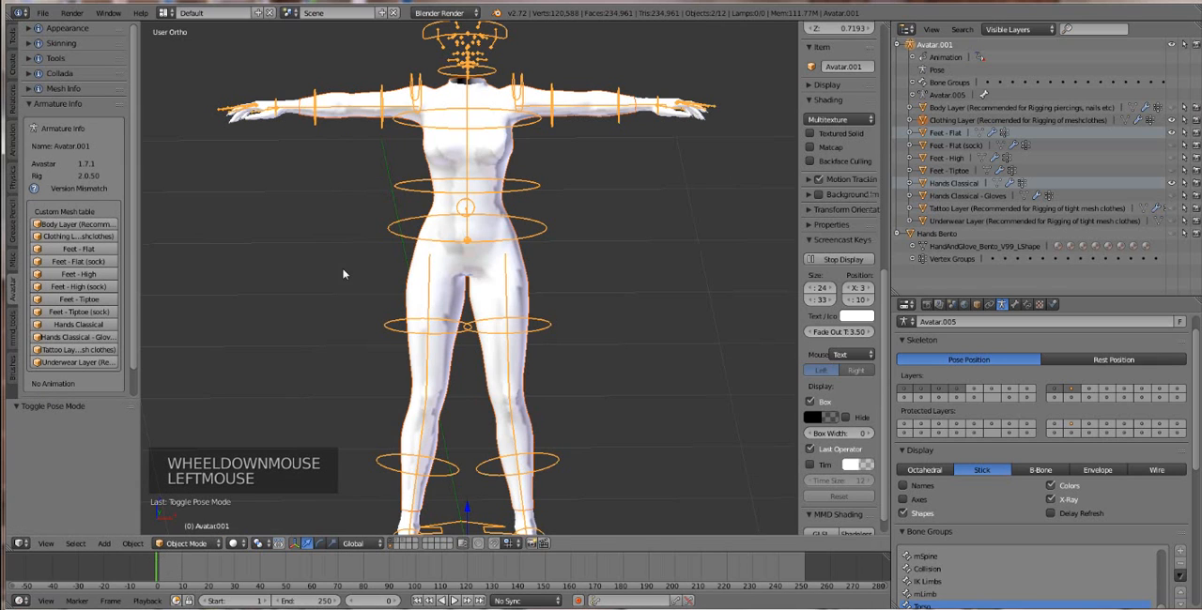
Step: Hide the armature's scene layer and select all visible body meshes, testing the selection with a trial move that is cancelled
left_click(396, 543)
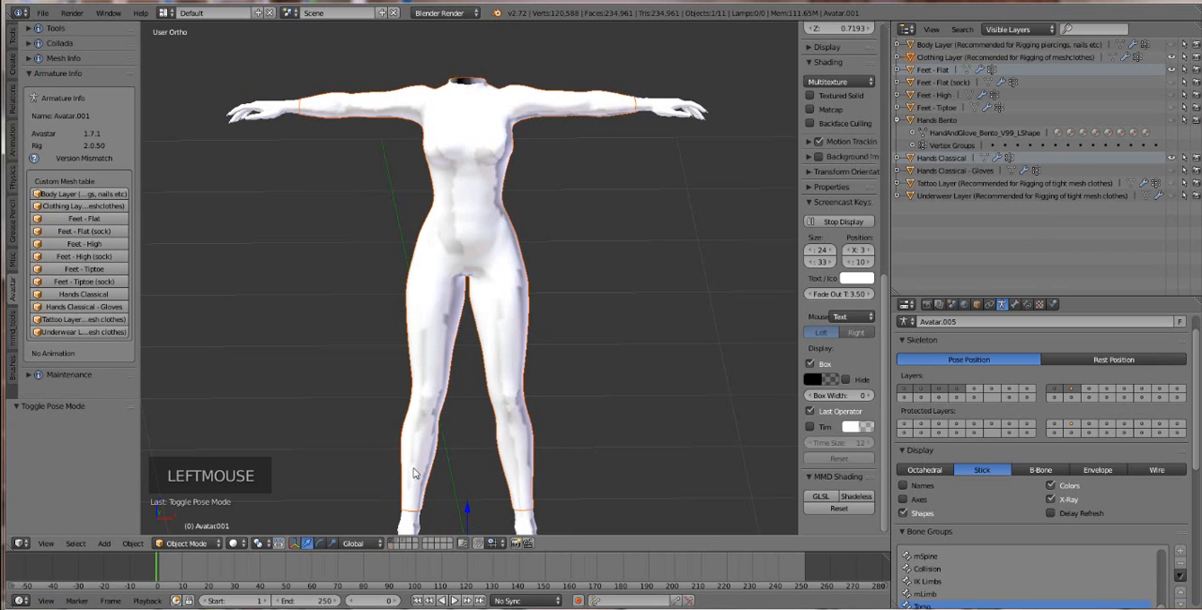
scroll(526, 293, "down", 1)
mouse_move(512, 293)
middle_mouse_down()
mouse_move(499, 288)
mouse_move(511, 294)
middle_mouse_up()
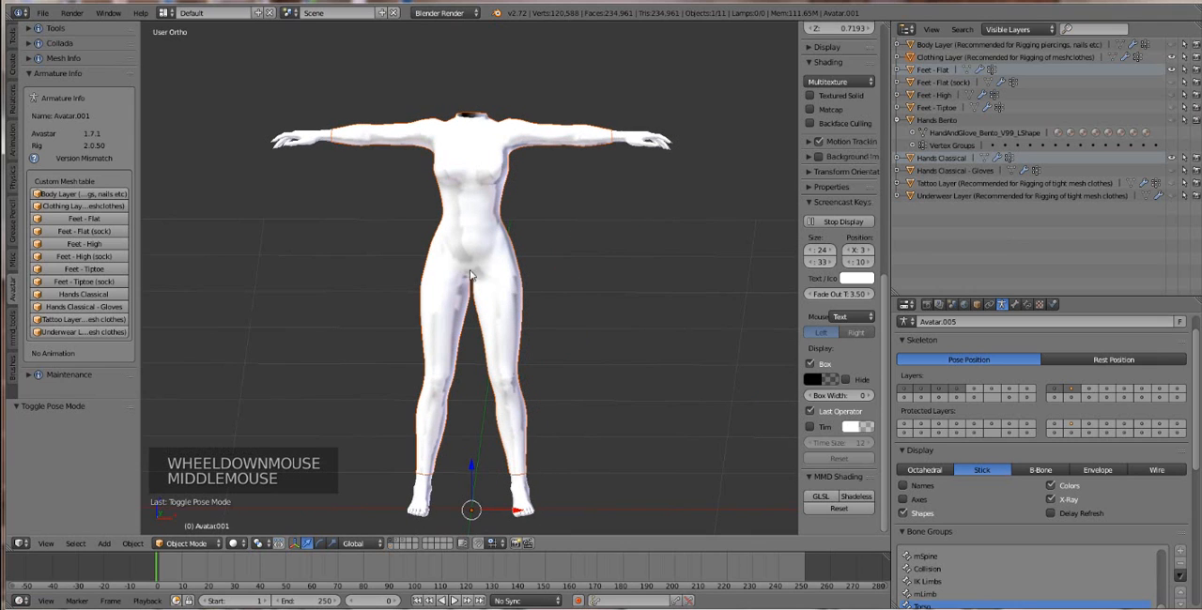
key("a")
key("a")
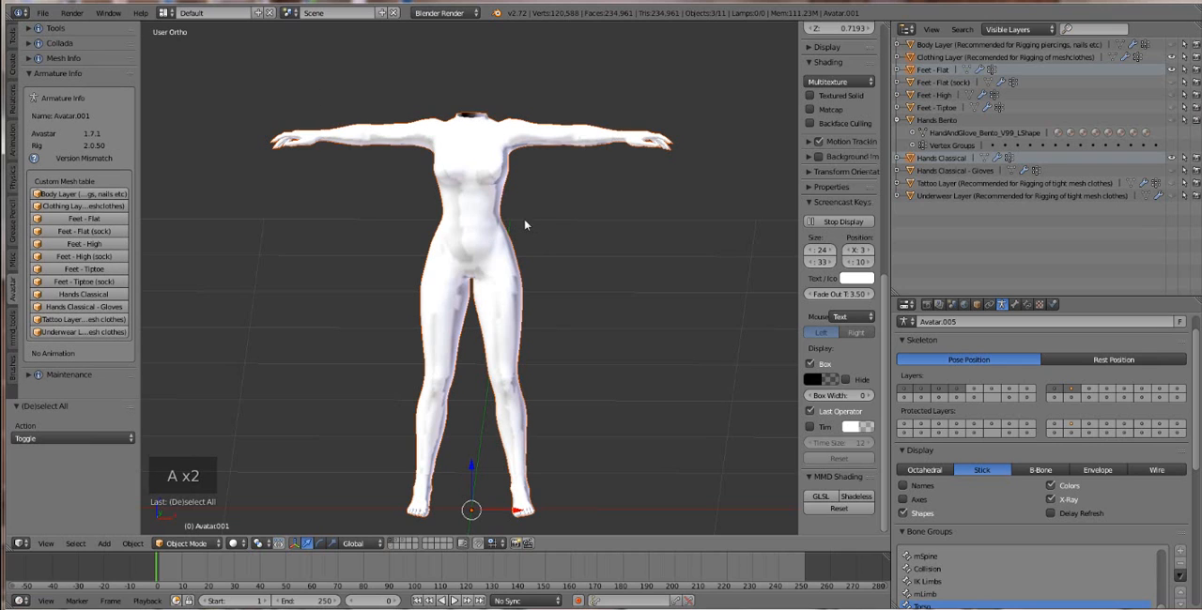
key("g")
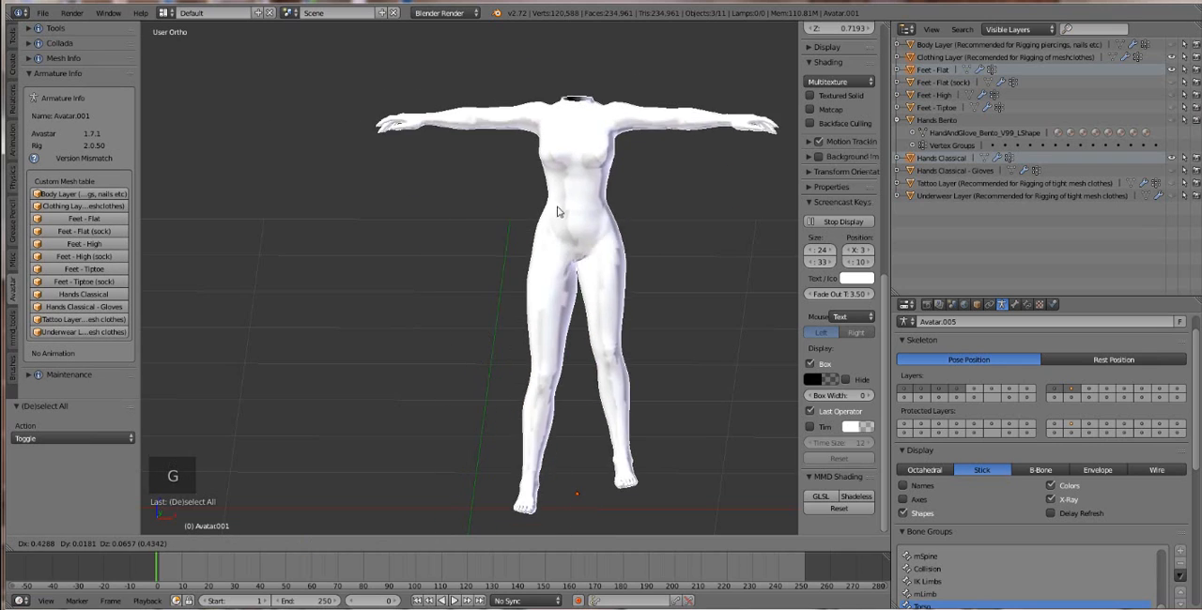
left_click(537, 183)
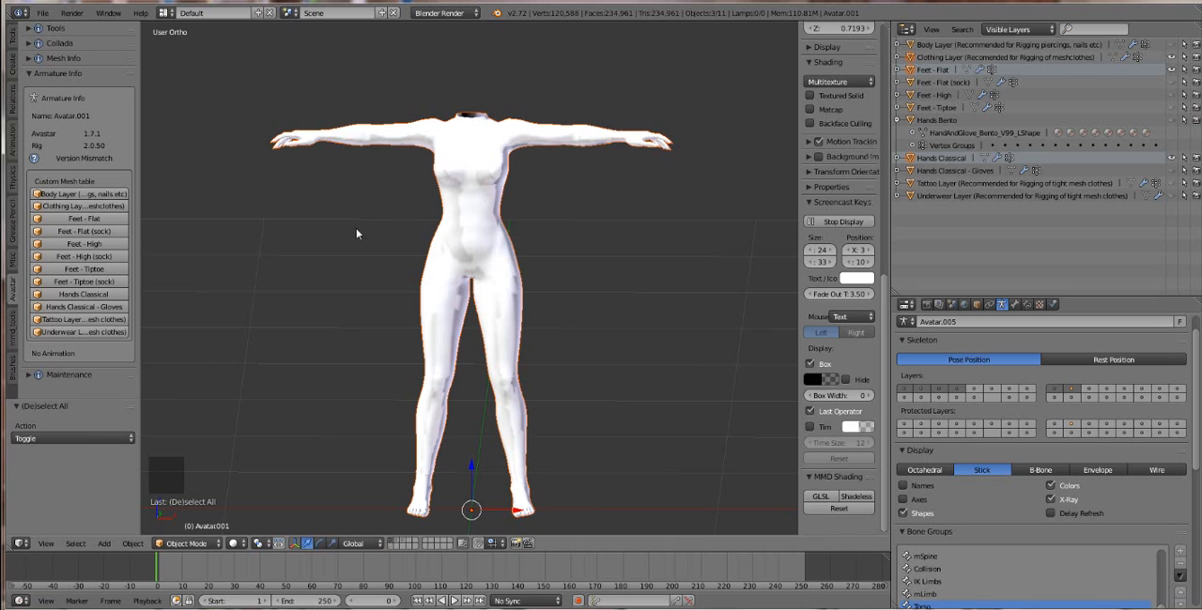
Step: Start a Wavefront (.obj) export to the Desktop folder and name the file Larabody.obj
left_click(42, 13)
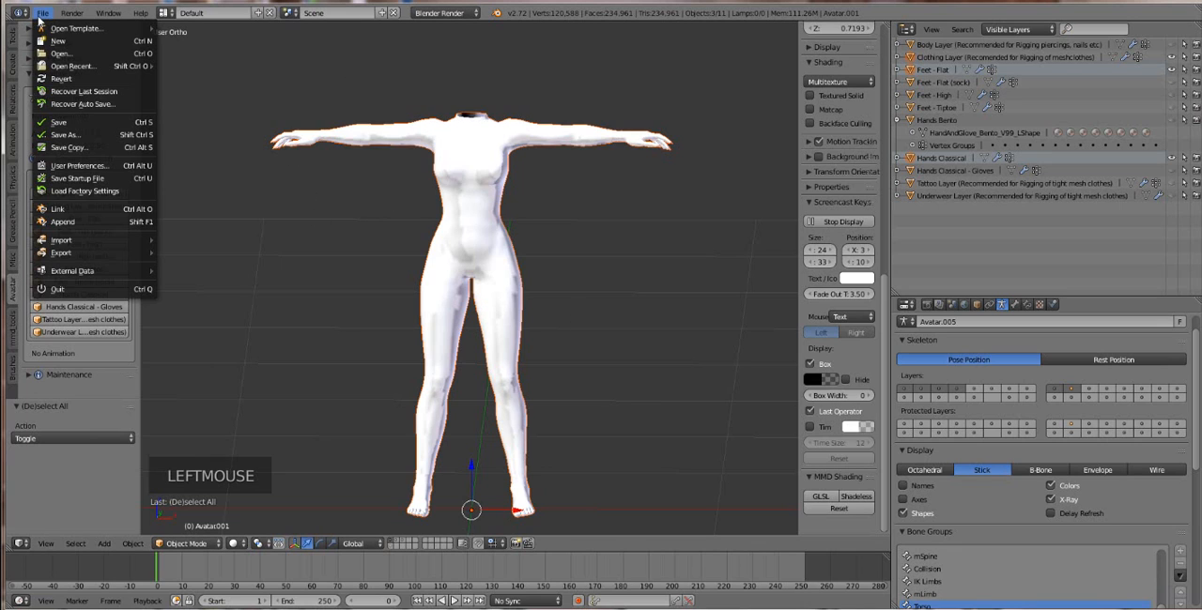
mouse_move(71, 253)
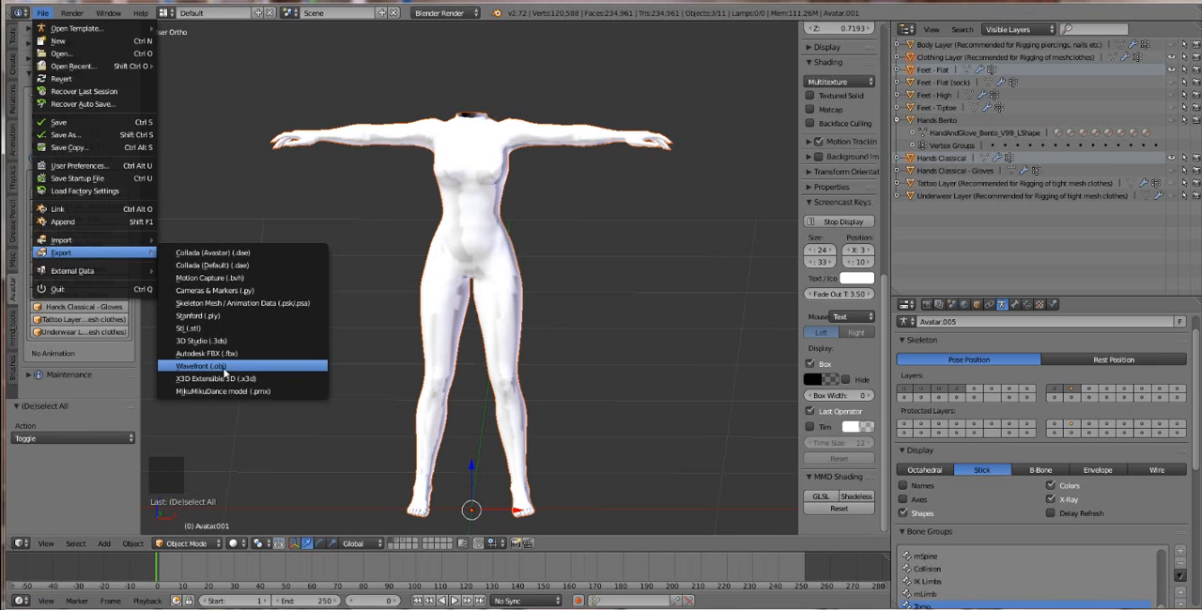
left_click(225, 368)
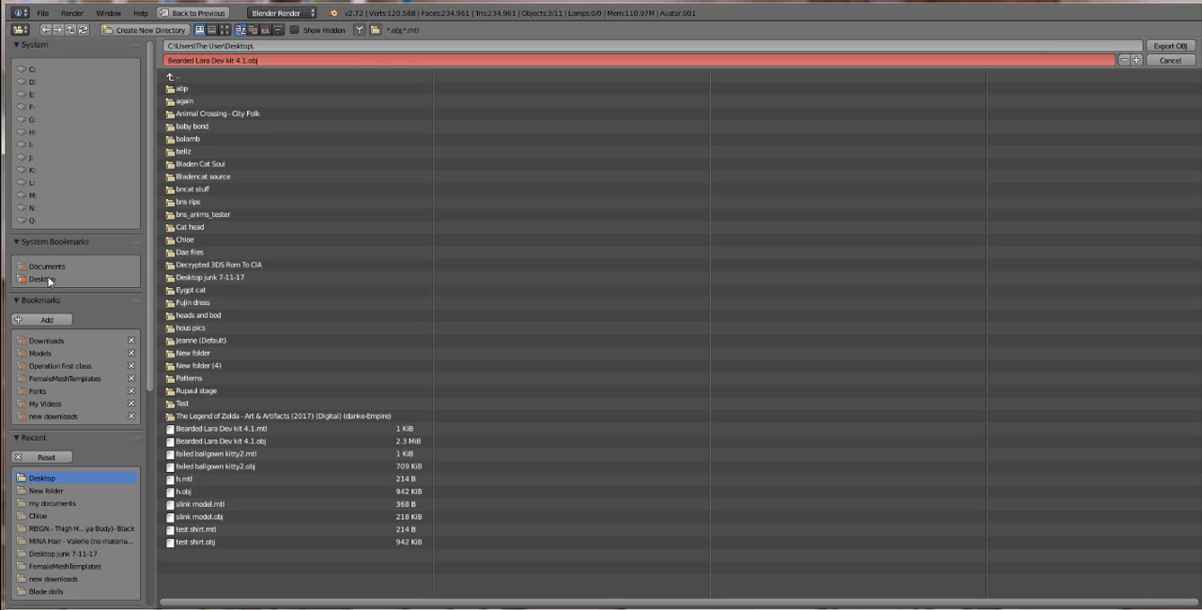
left_click(290, 62)
type("larabody")
key("Return")
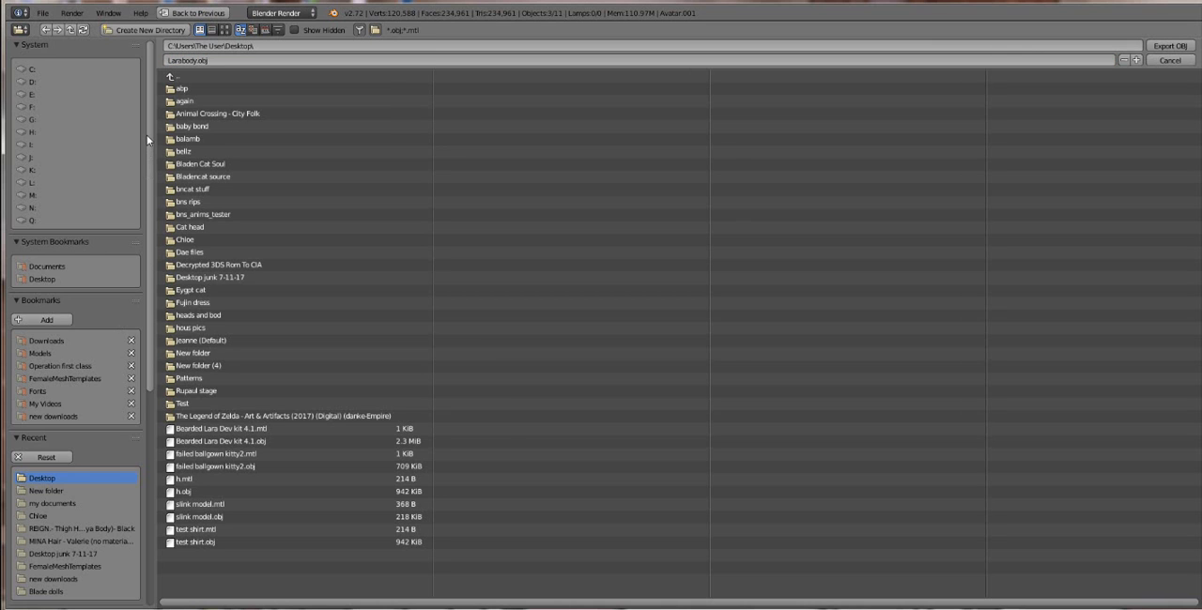
Step: Enable Selection Only and disable Include UVs in the OBJ export settings
scroll(138, 259, "down", 10)
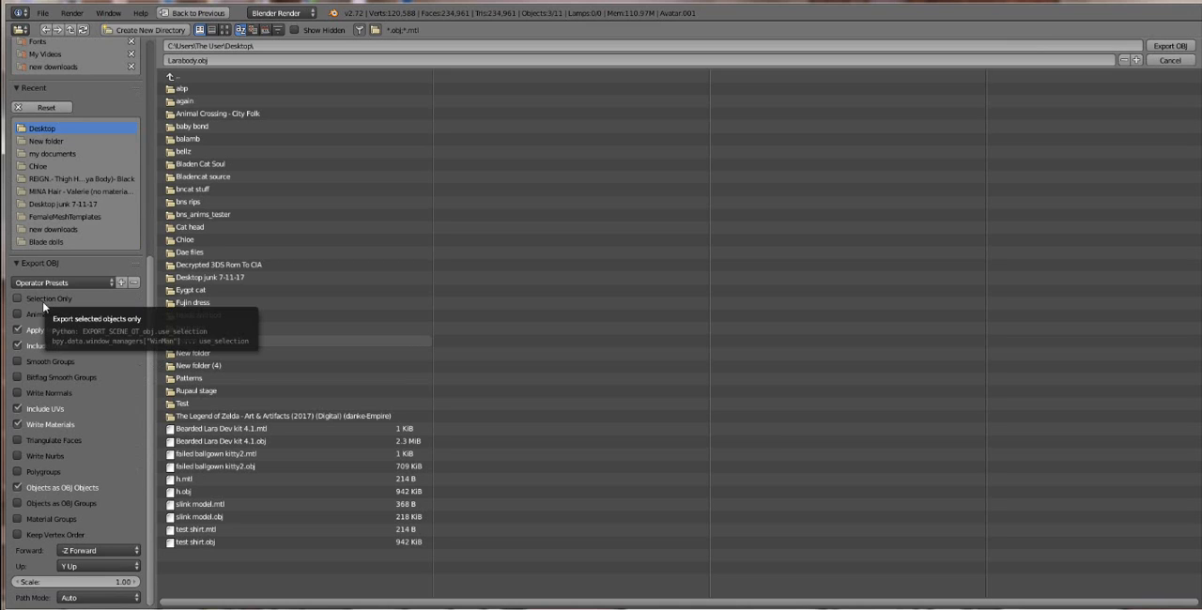
left_click(42, 301)
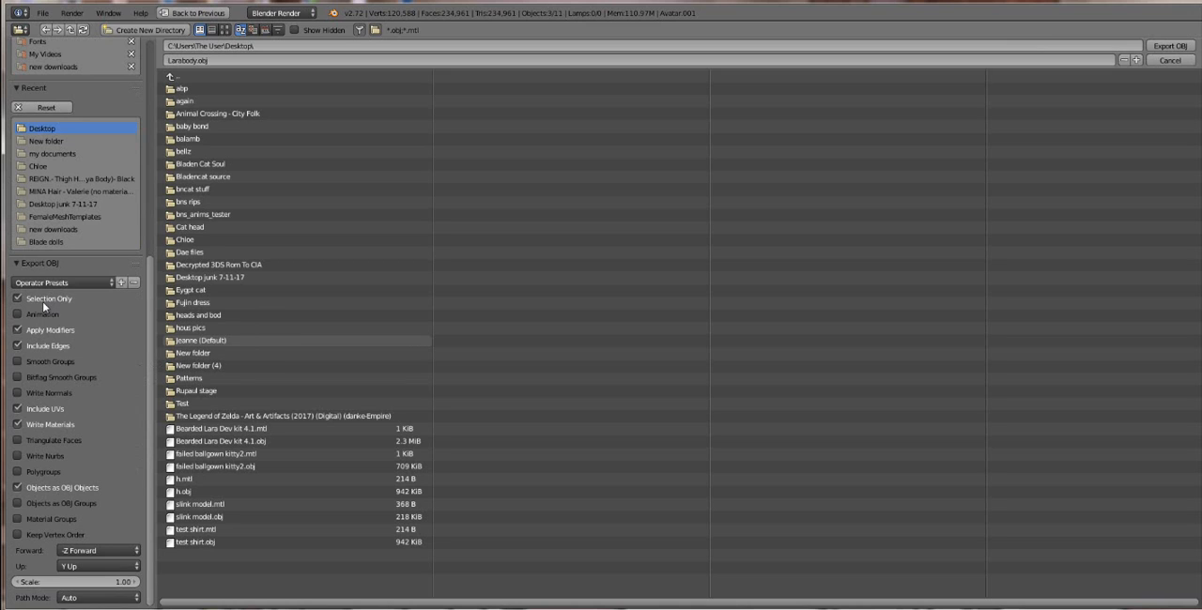
left_click(27, 413)
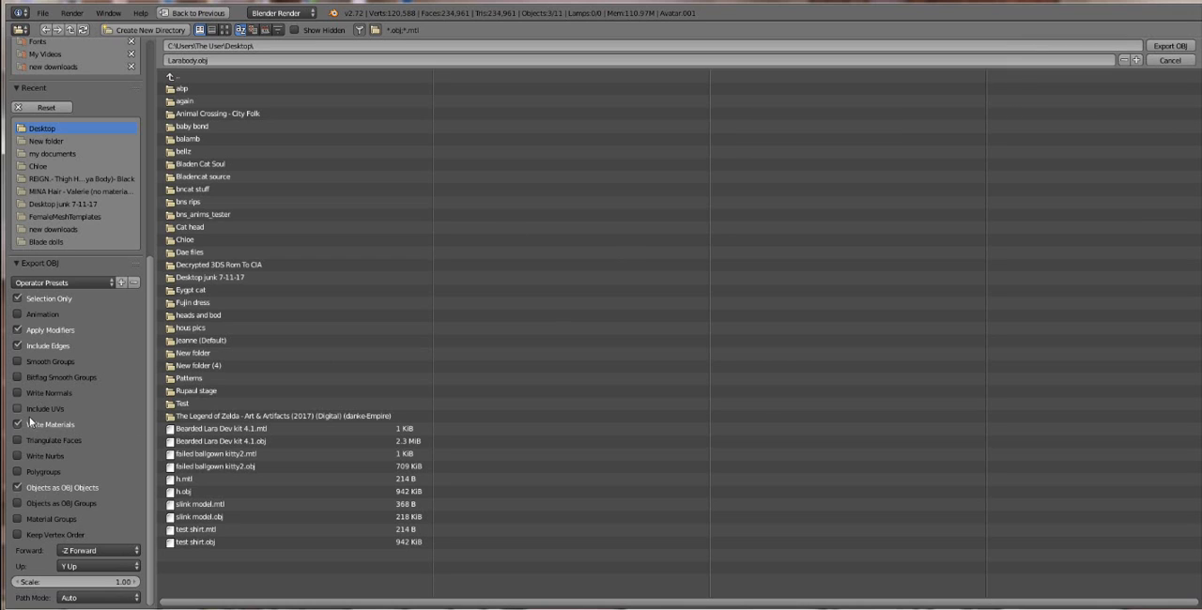
Step: Save the current OBJ export settings as a new operator preset named for Marvelous Designer
left_click(118, 286)
left_click(137, 299)
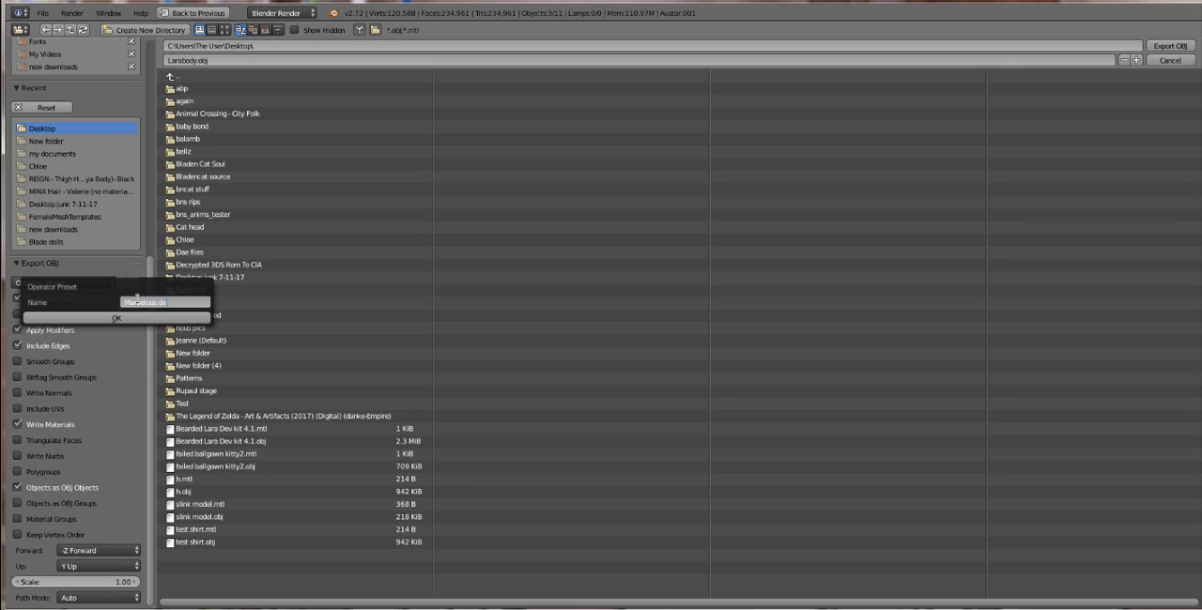
key("Return")
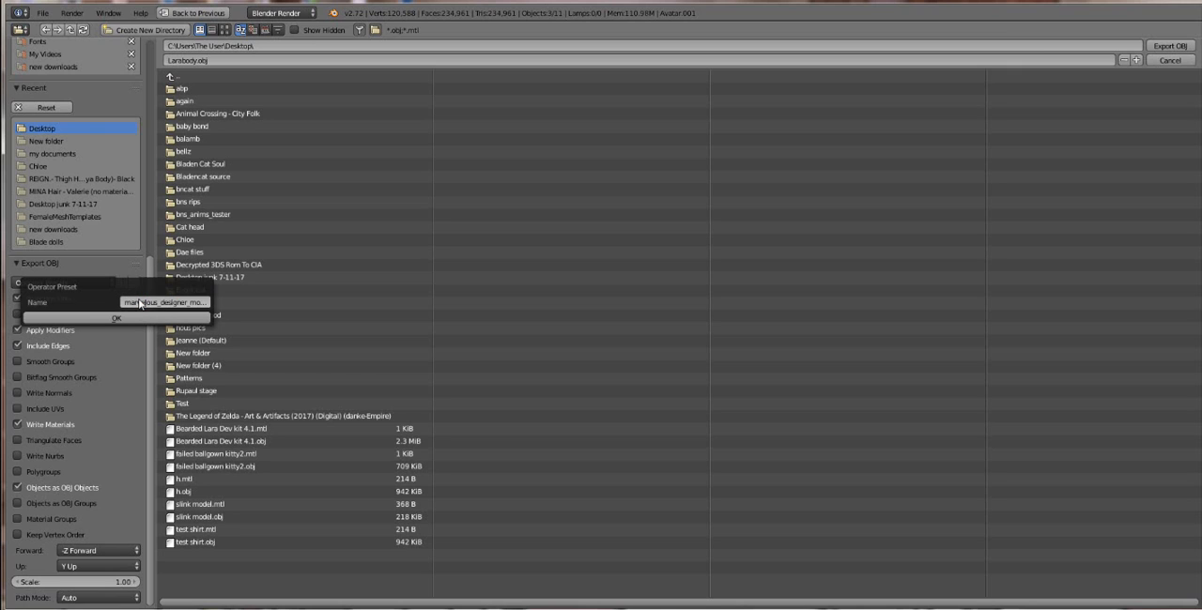
left_click(129, 319)
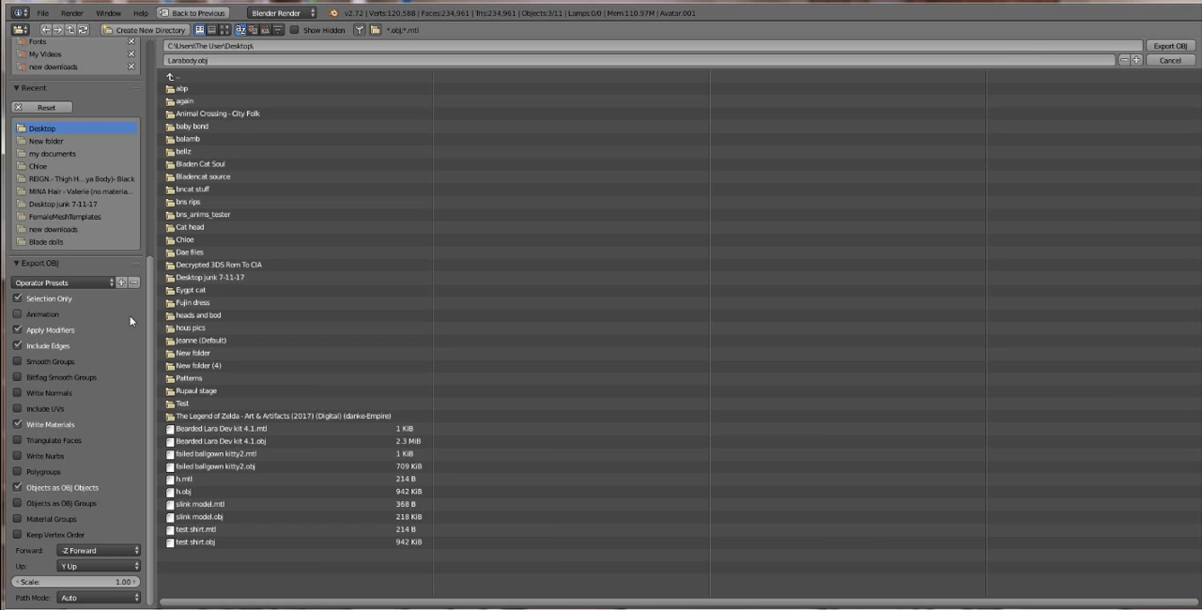
Step: Open the list of operator presets and export the selected body meshes as Larabody.obj
left_click(43, 281)
left_click(94, 283)
left_click(1172, 46)
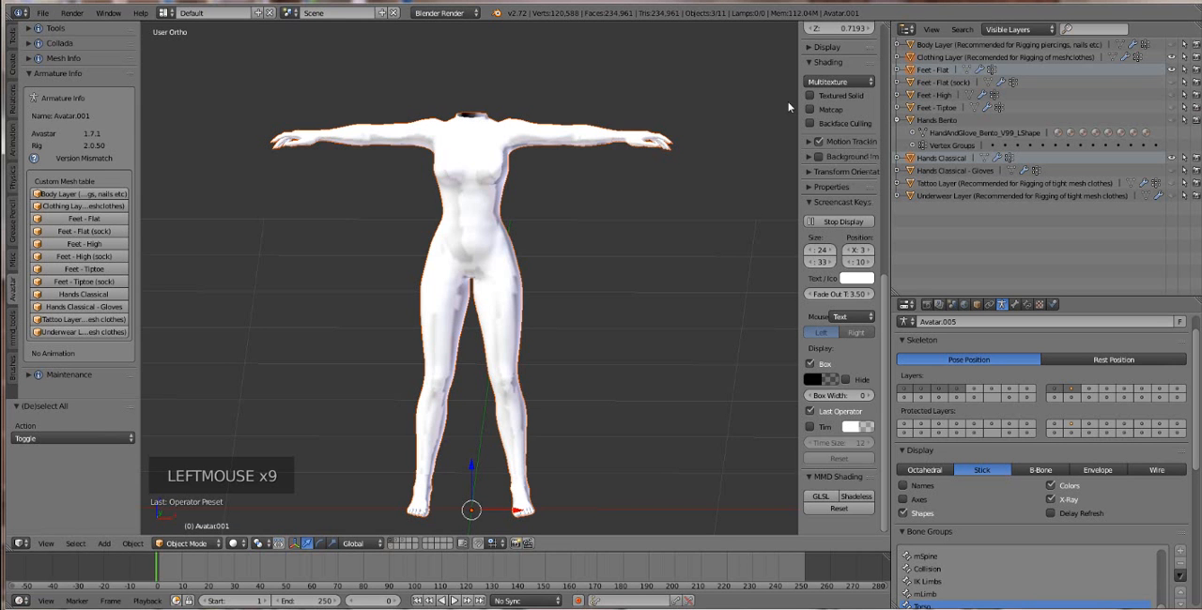